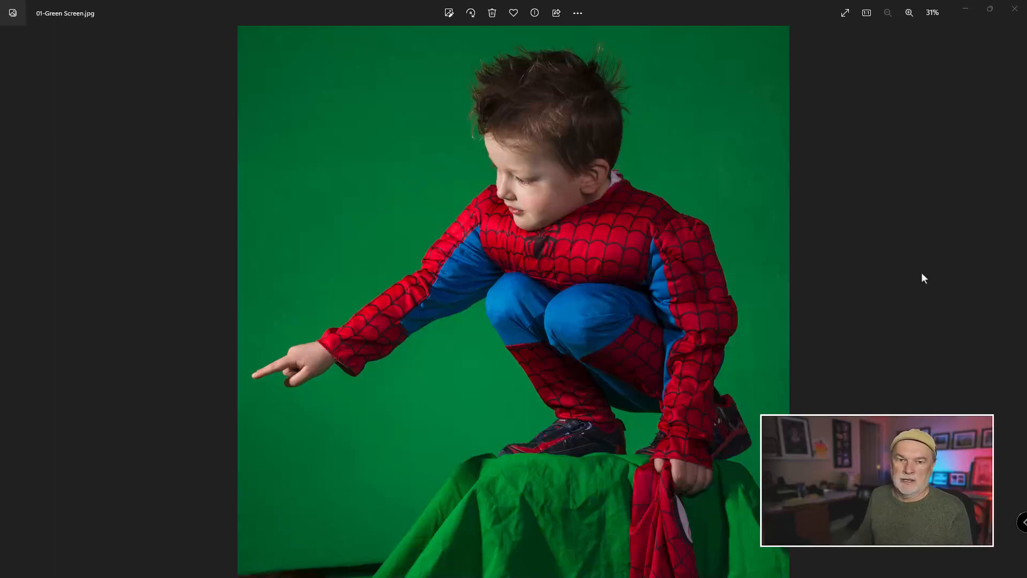
Browse the example images from 01-Green Screen.jpg through 12-Green Screen.jpg, comparing the green screen shots with the finished composites.
mouse_move(1022, 320)
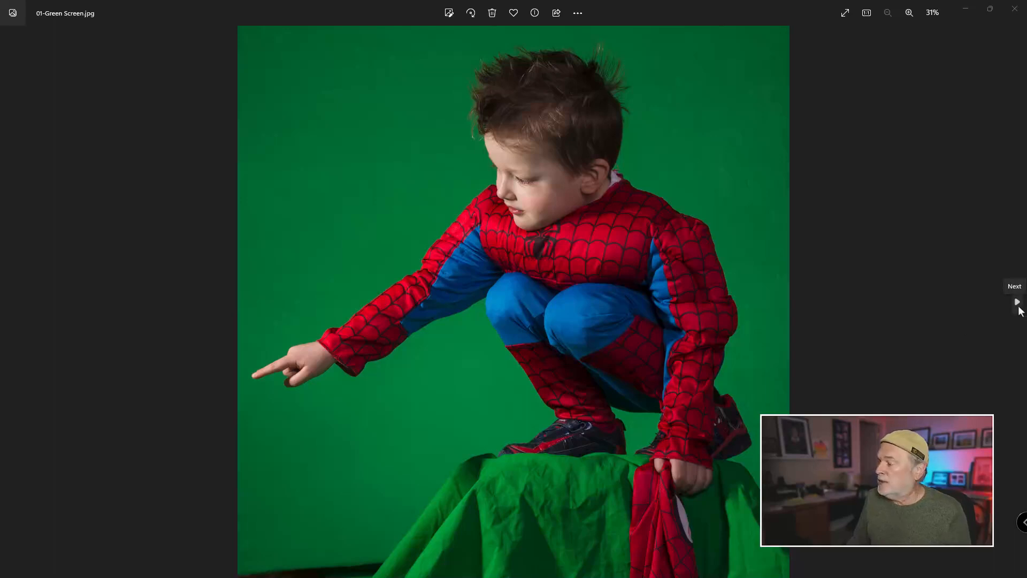
left_click(1017, 303)
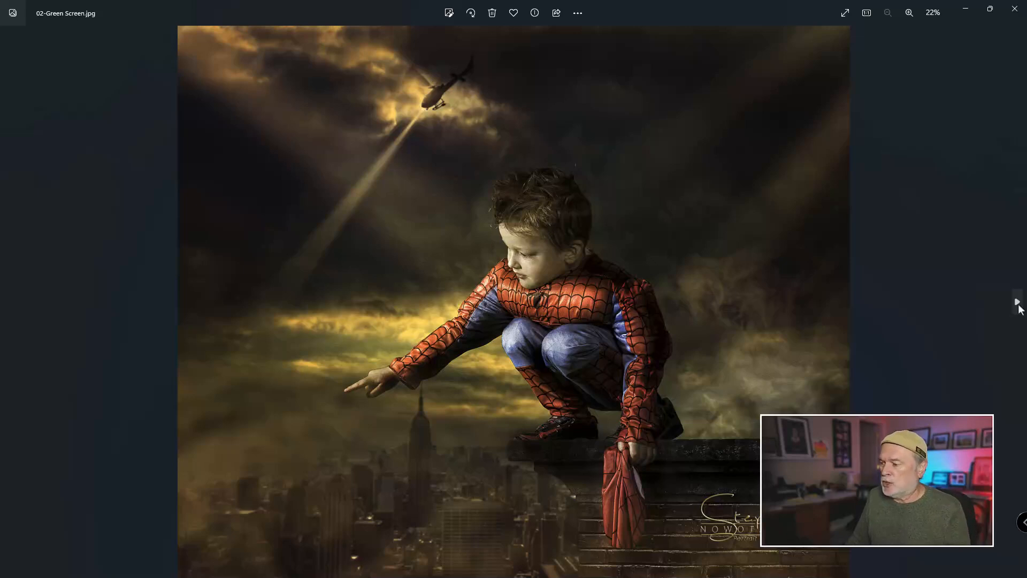
left_click(1016, 303)
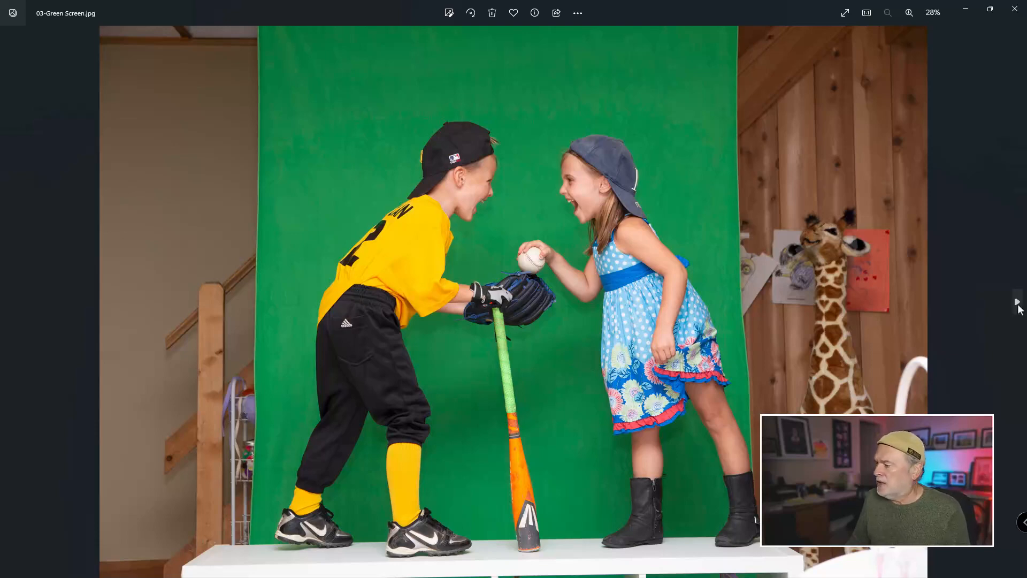
left_click(1018, 306)
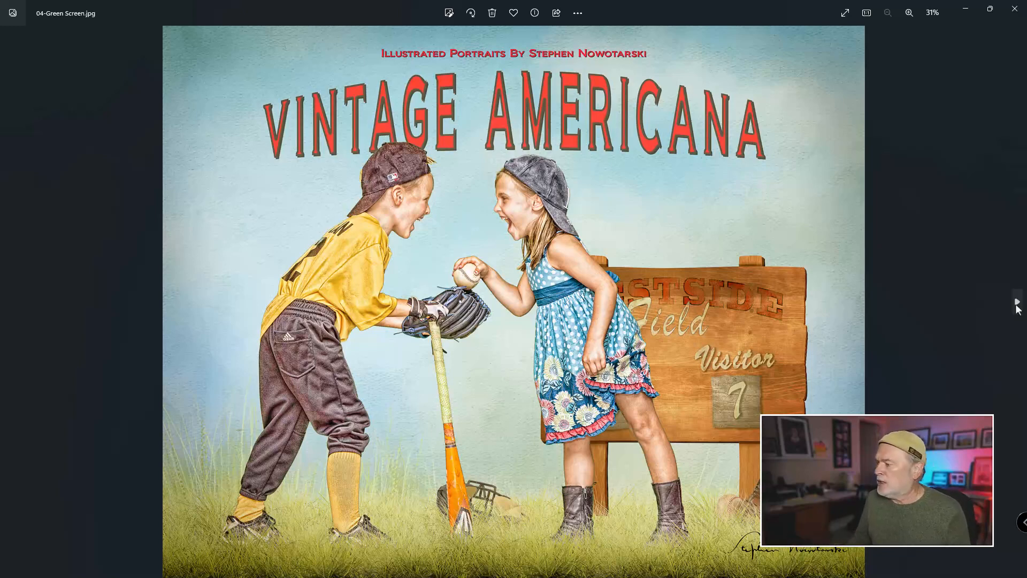
left_click(1017, 306)
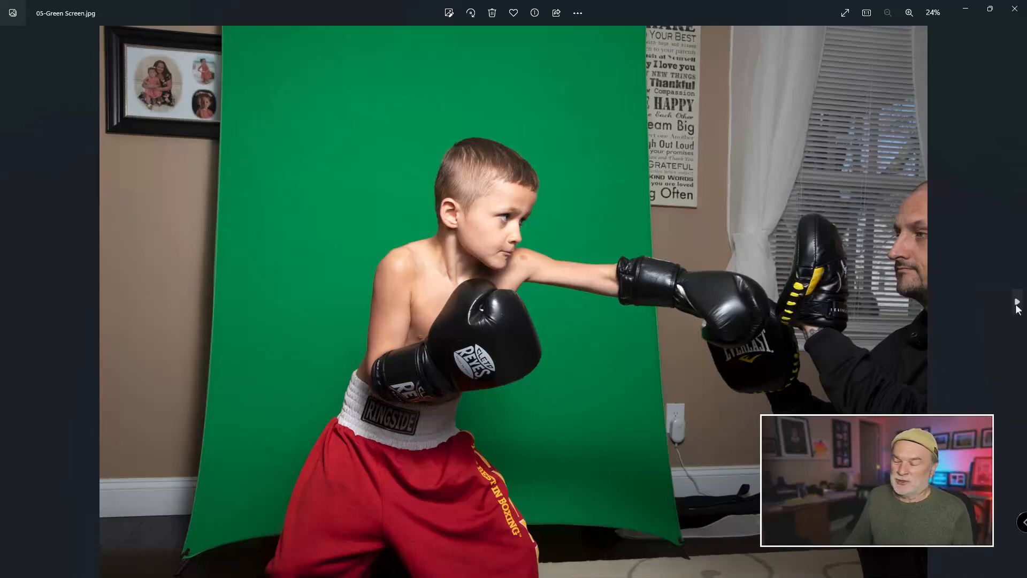
left_click(1018, 309)
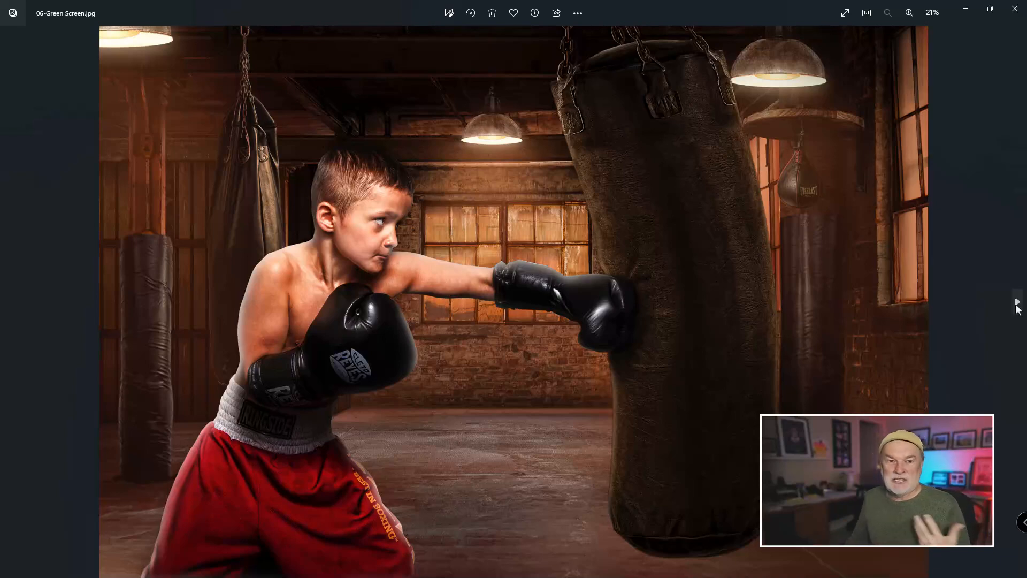
left_click(1016, 306)
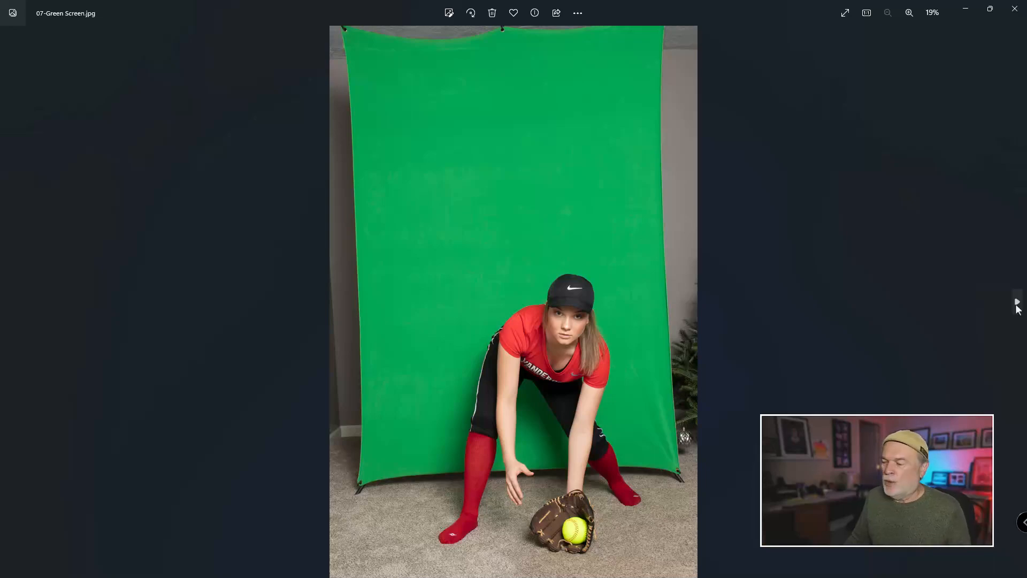
left_click(1017, 307)
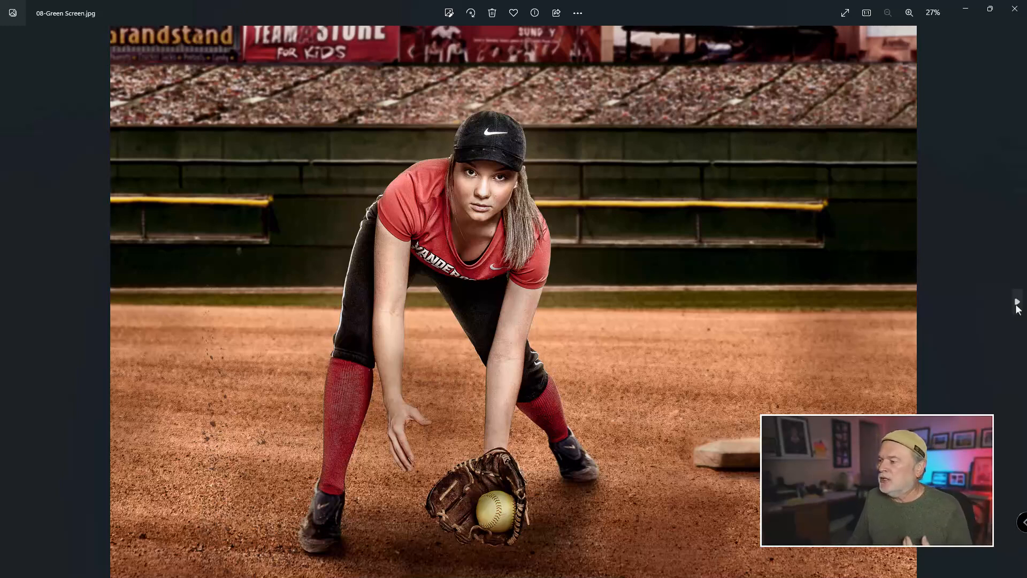
left_click(1017, 309)
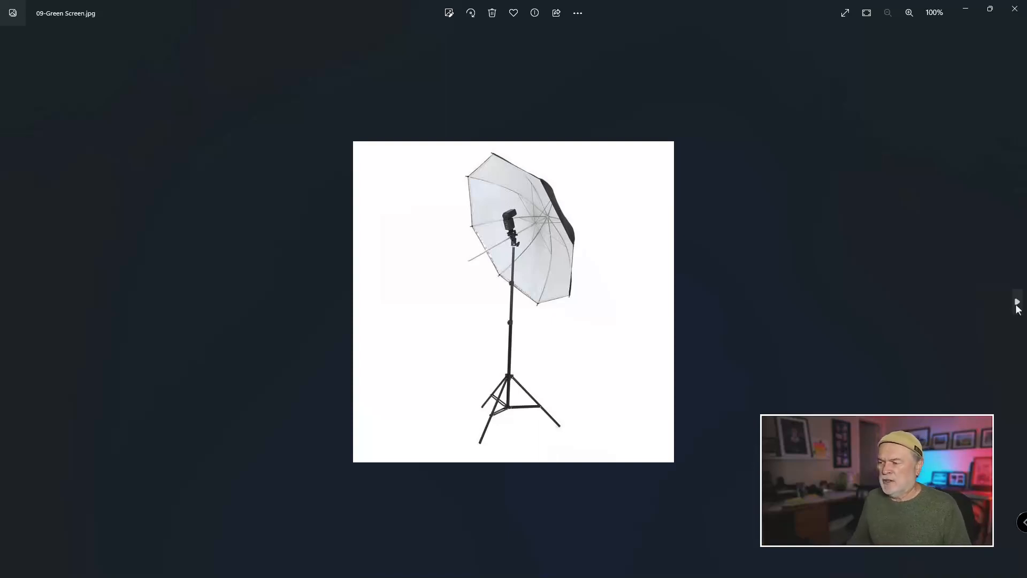
left_click(1017, 303)
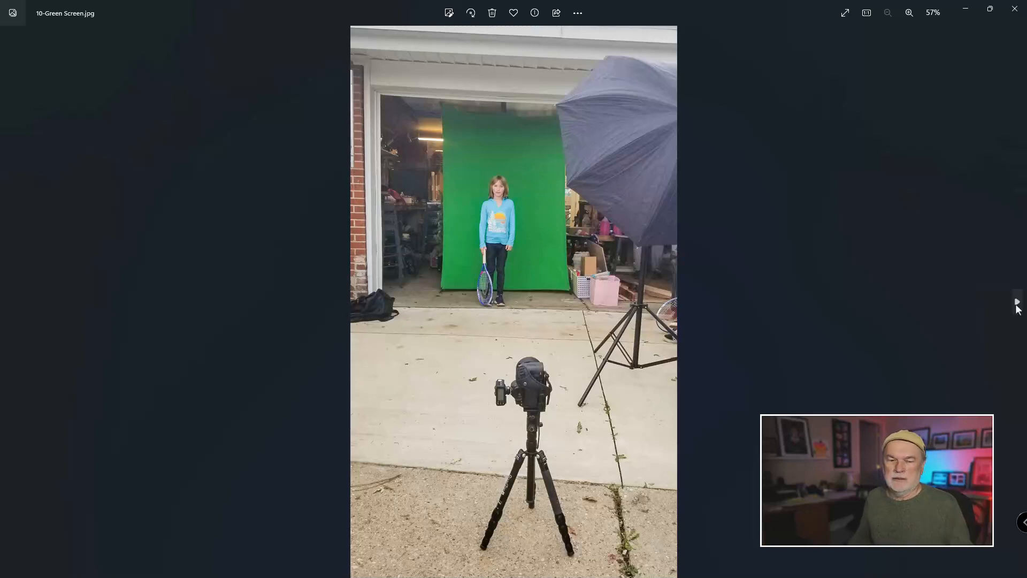
left_click(1018, 304)
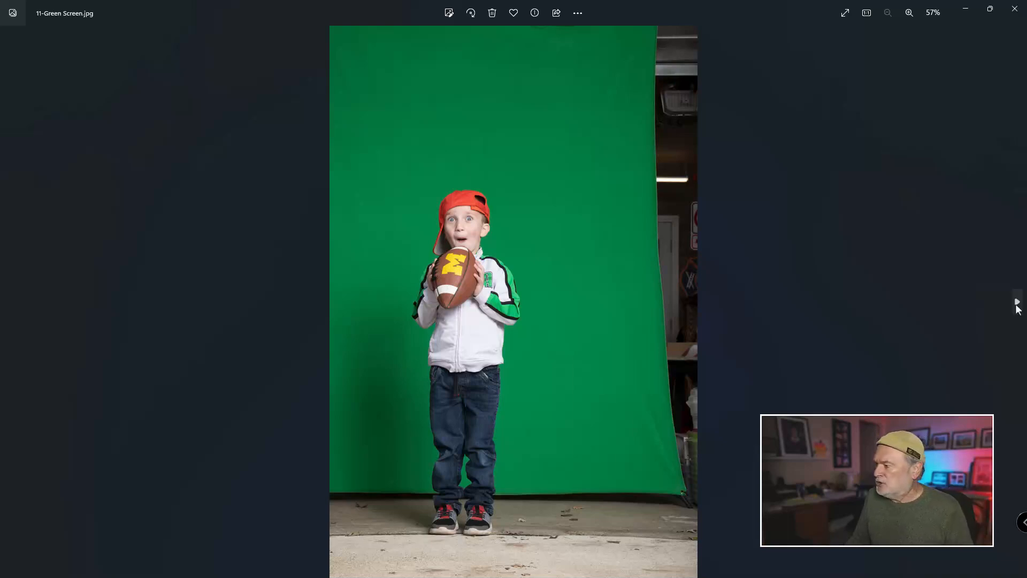
left_click(1017, 302)
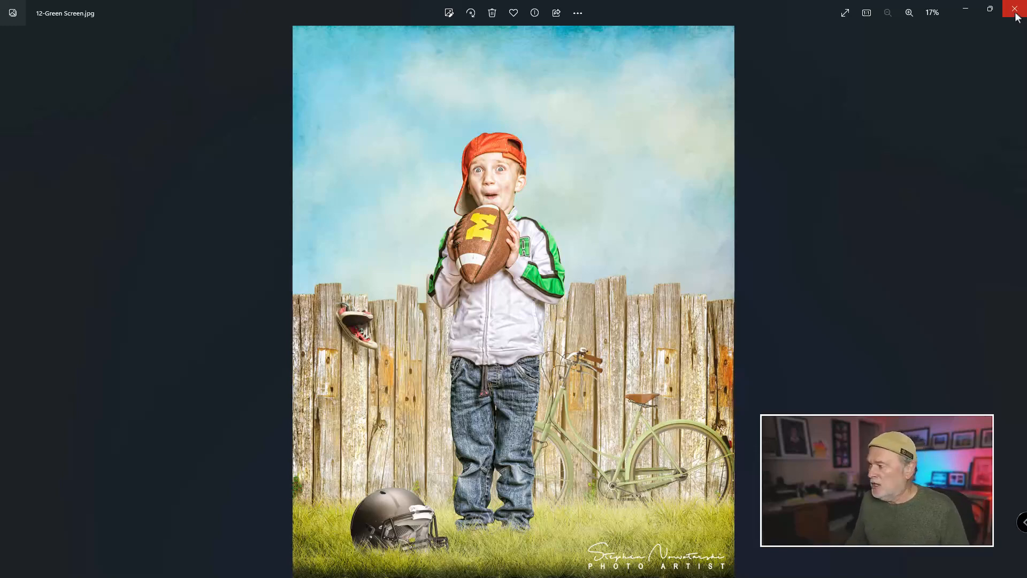
Close the image viewer and switch to Photoshop.
left_click(1016, 14)
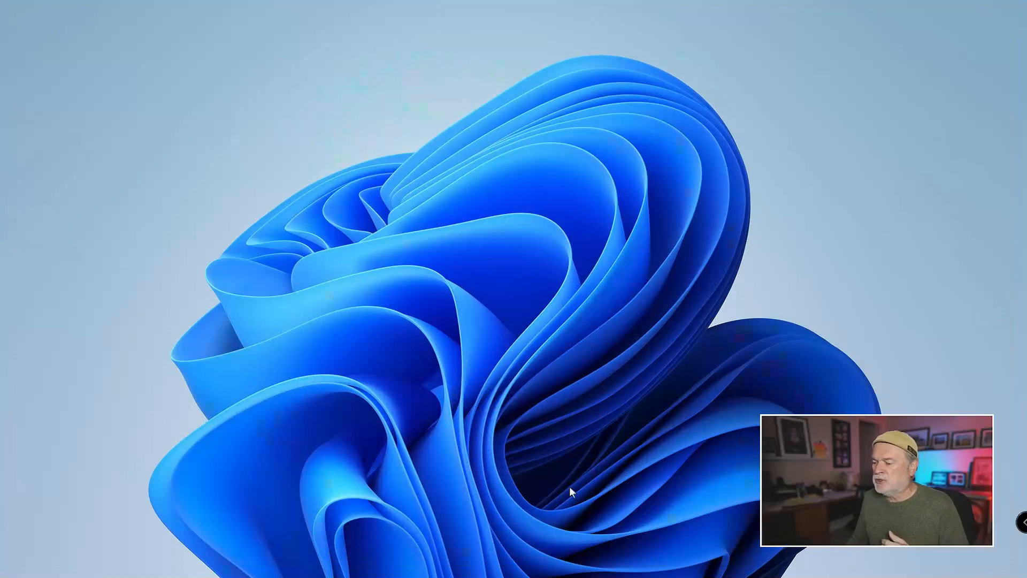
mouse_move(689, 576)
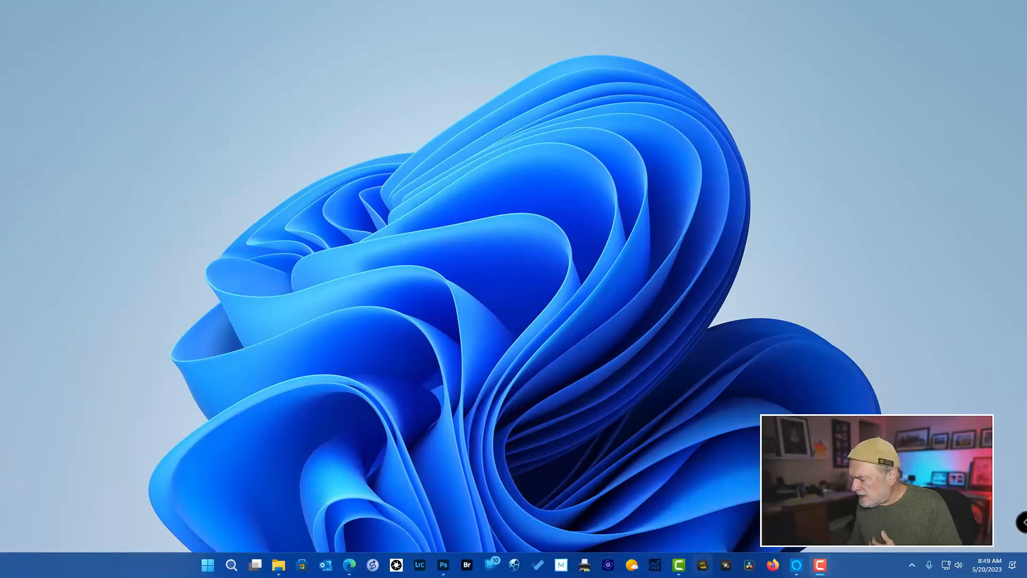
mouse_move(797, 565)
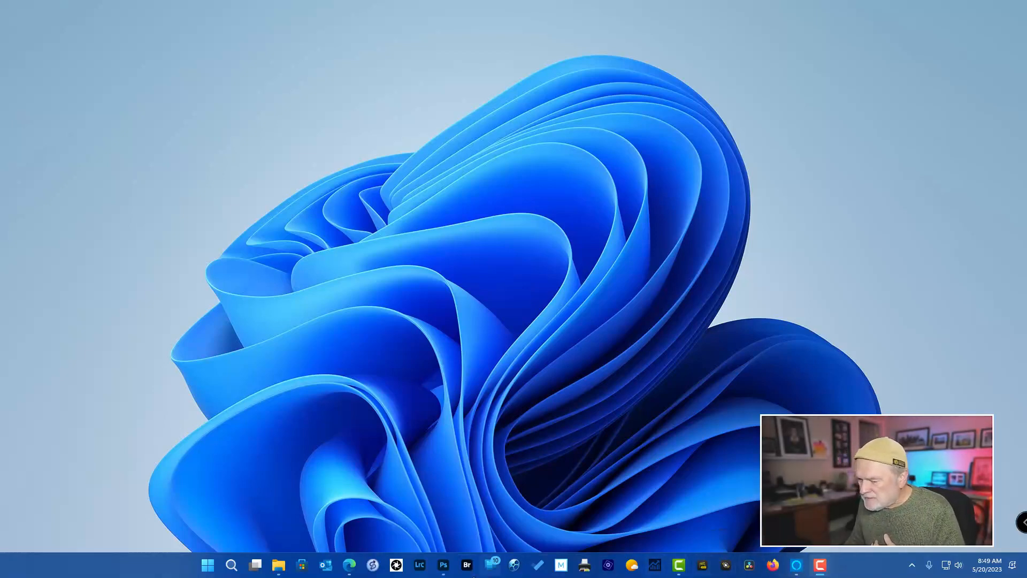
left_click(443, 565)
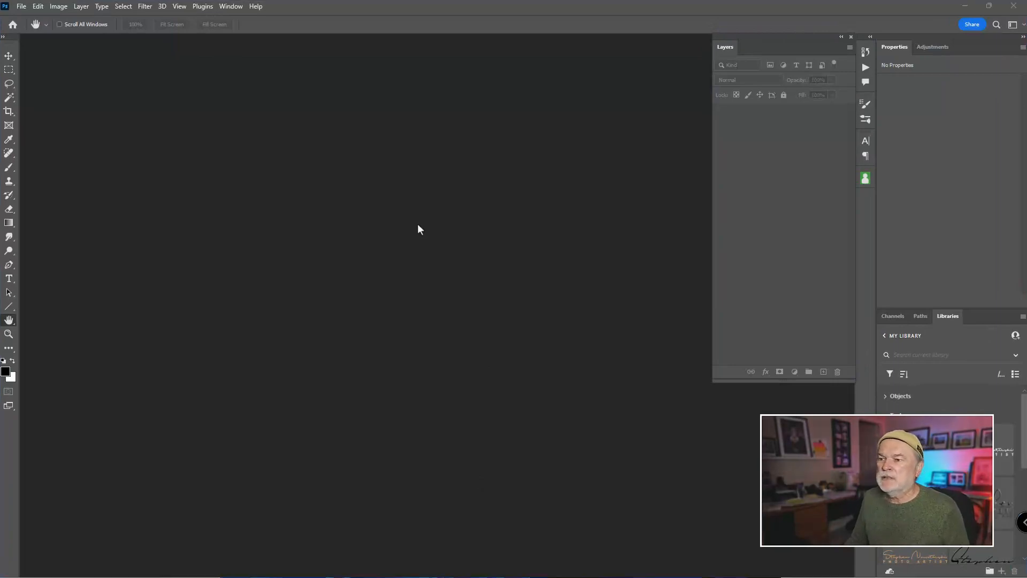
Open DBS_Mechanic.jpg and enlarge its floating document window so there is space around the photo.
key("ctrl+o")
left_click(196, 111)
double_click(196, 111)
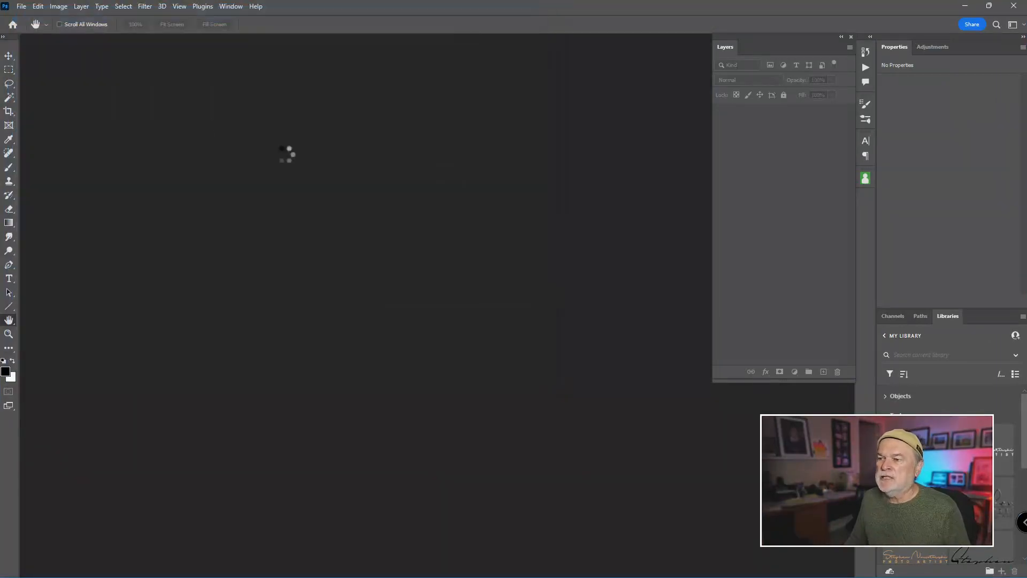
left_click_drag(104, 41, 222, 58)
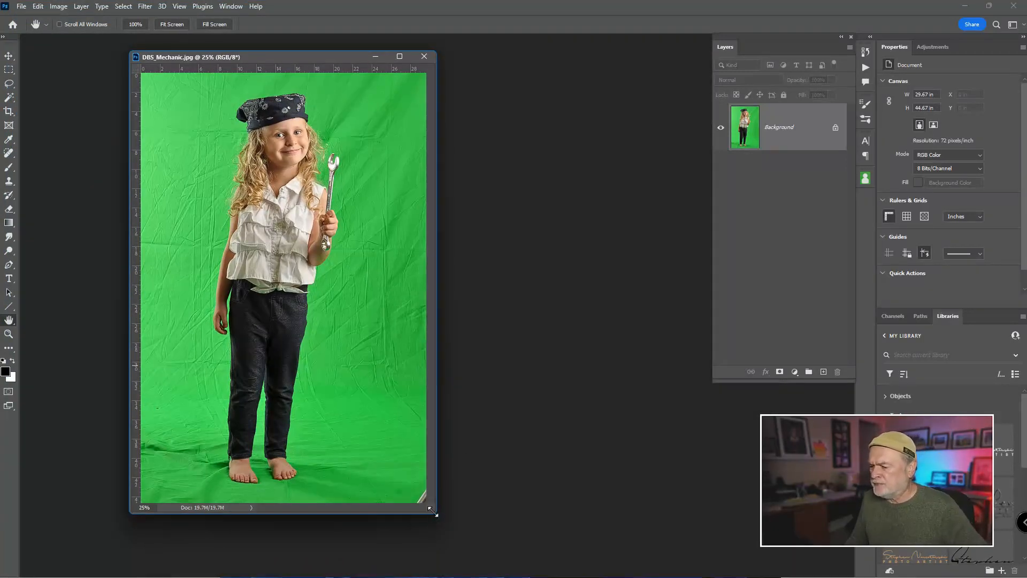
left_click_drag(435, 512, 506, 539)
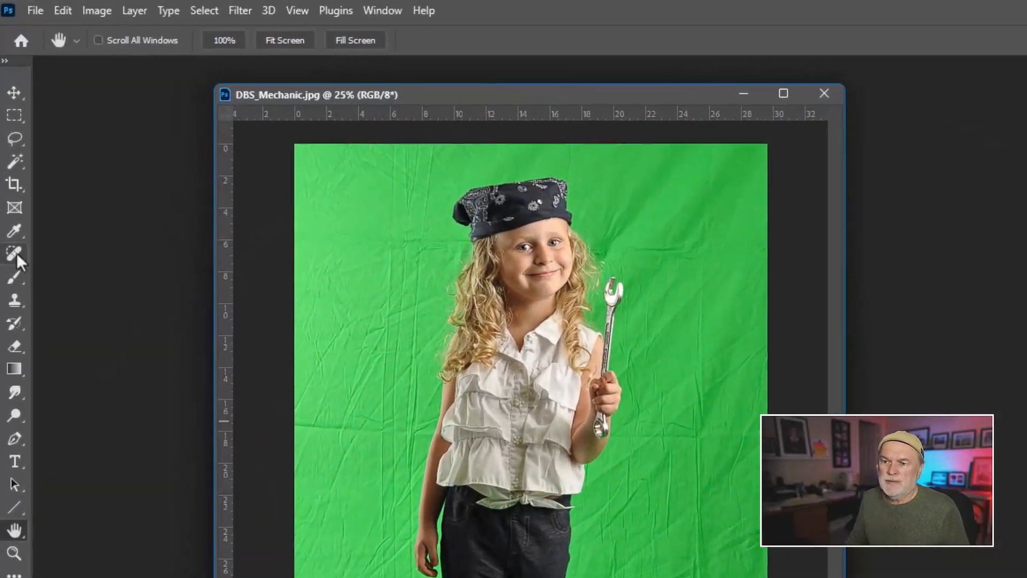
Remove the pale spot in the photo's lower-right corner with the content-aware Spot Healing Brush at size 80.
left_click(15, 253)
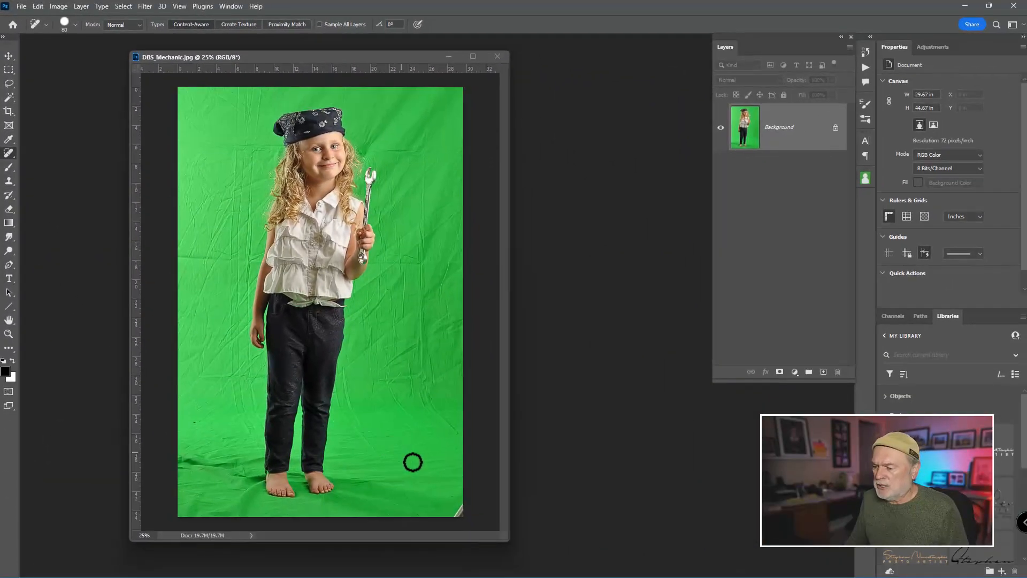
left_click_drag(463, 497, 458, 517)
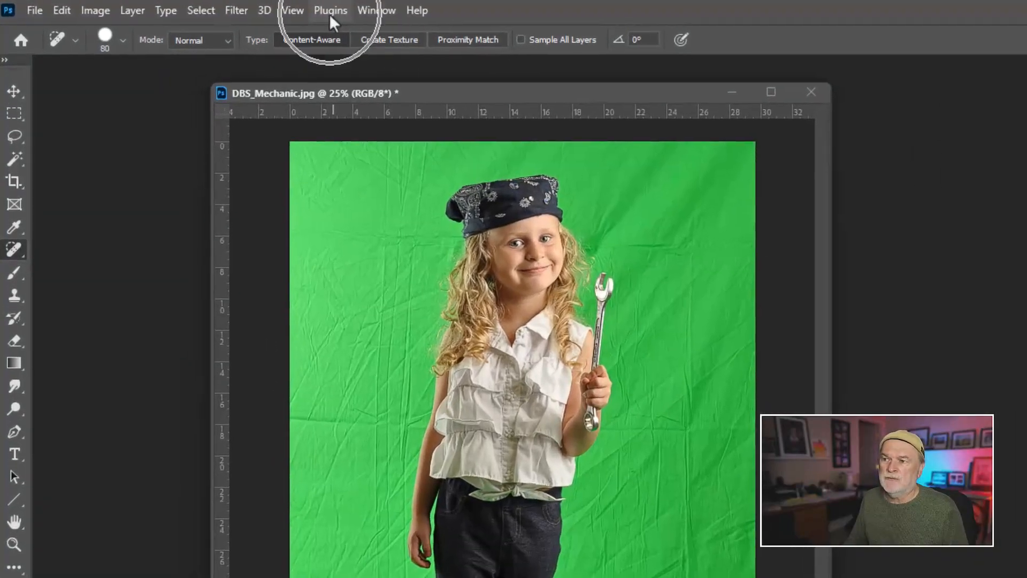
Open the EZ Green Screen plugin's panel.
left_click(202, 7)
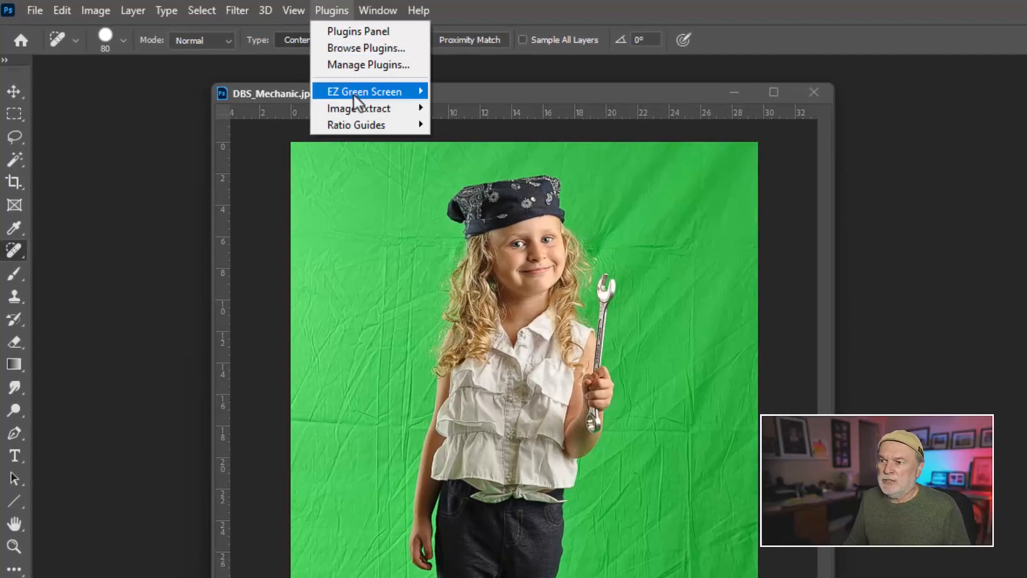
mouse_move(353, 97)
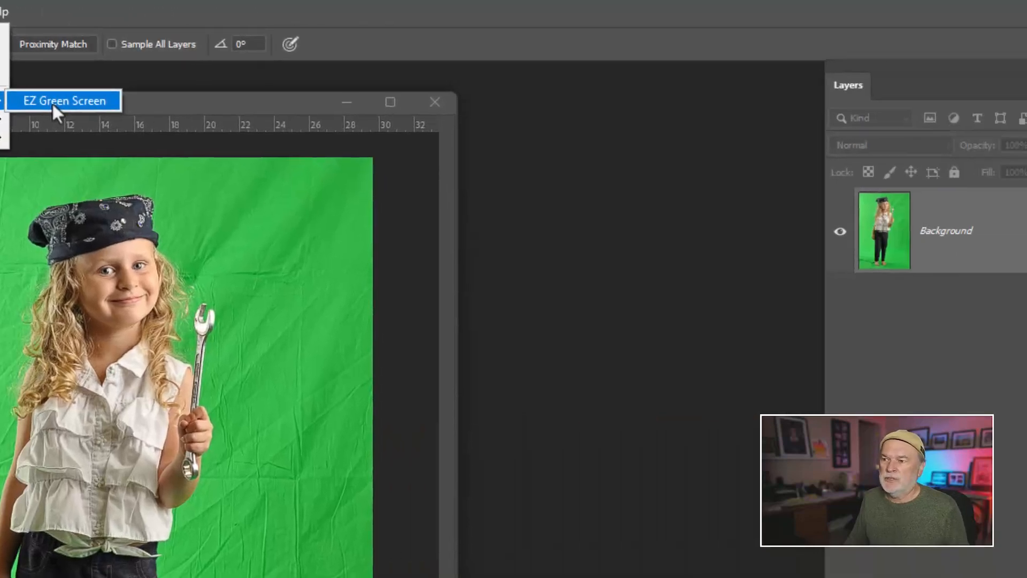
left_click(469, 92)
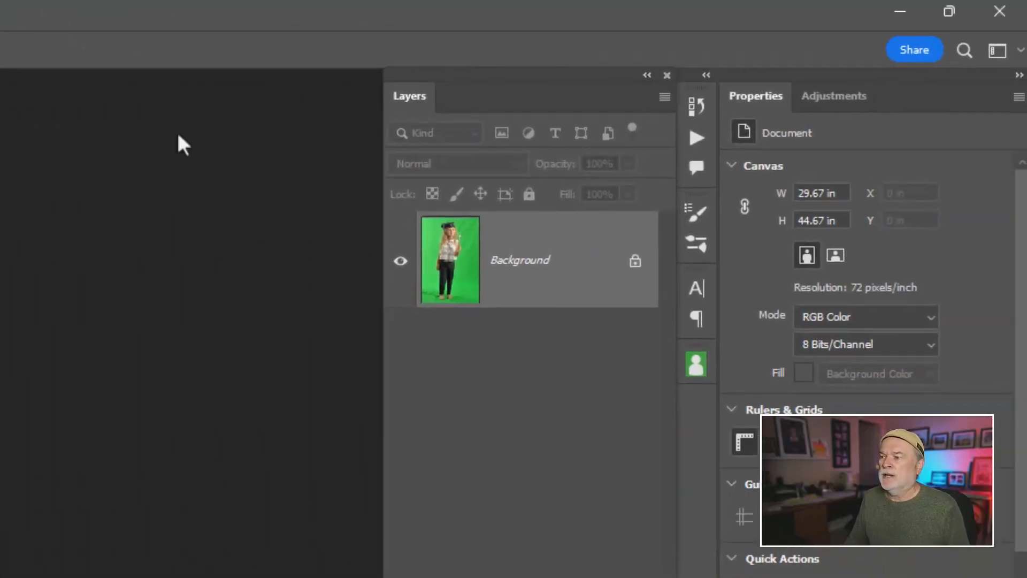
left_click(698, 364)
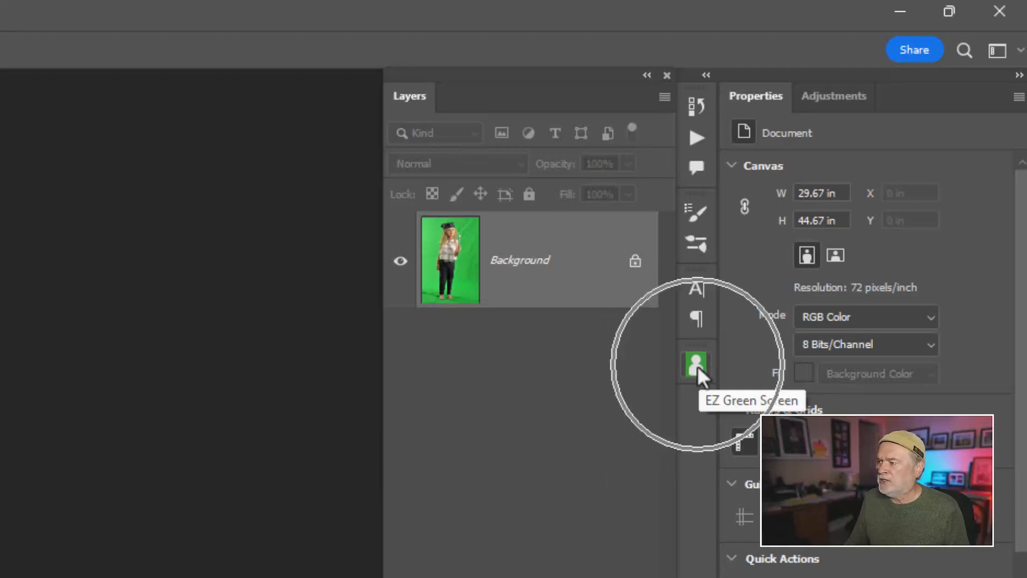
left_click(698, 365)
left_click(698, 365)
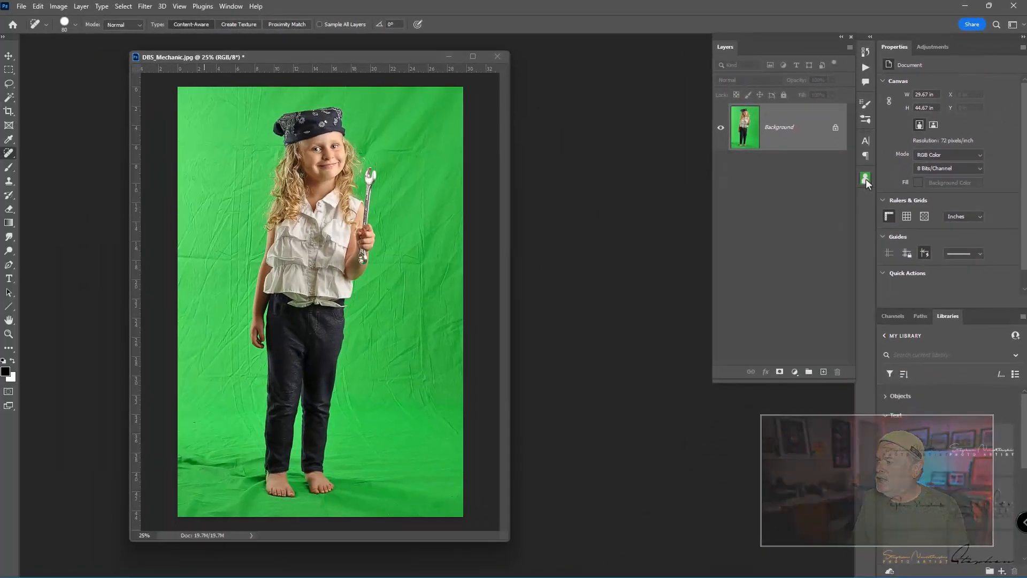
left_click(865, 180)
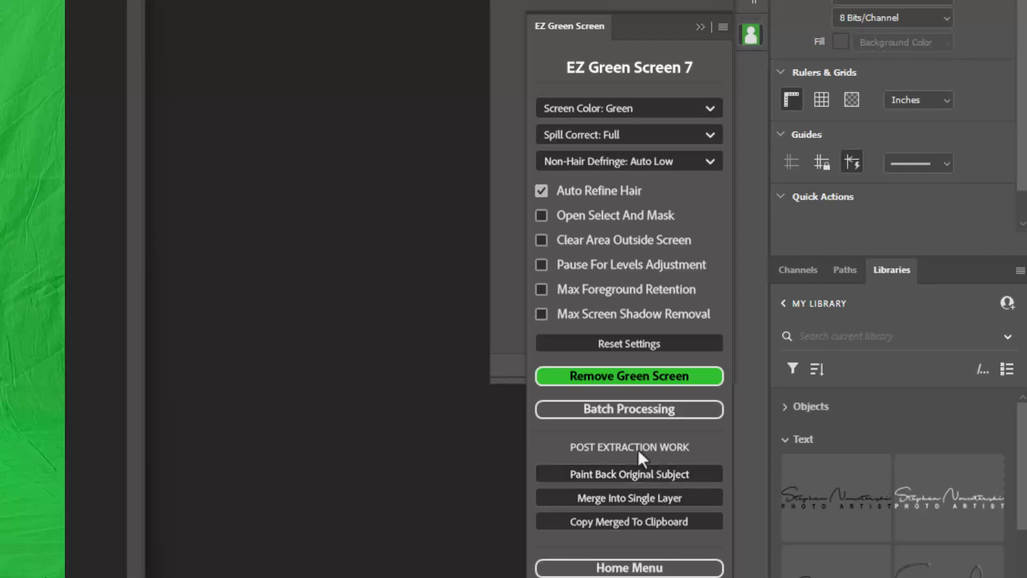
Remove the green screen with EZ Green Screen using green screen color, full spill correction and Auto Refine Hair, and collapse the plugin's panel.
left_click(624, 409)
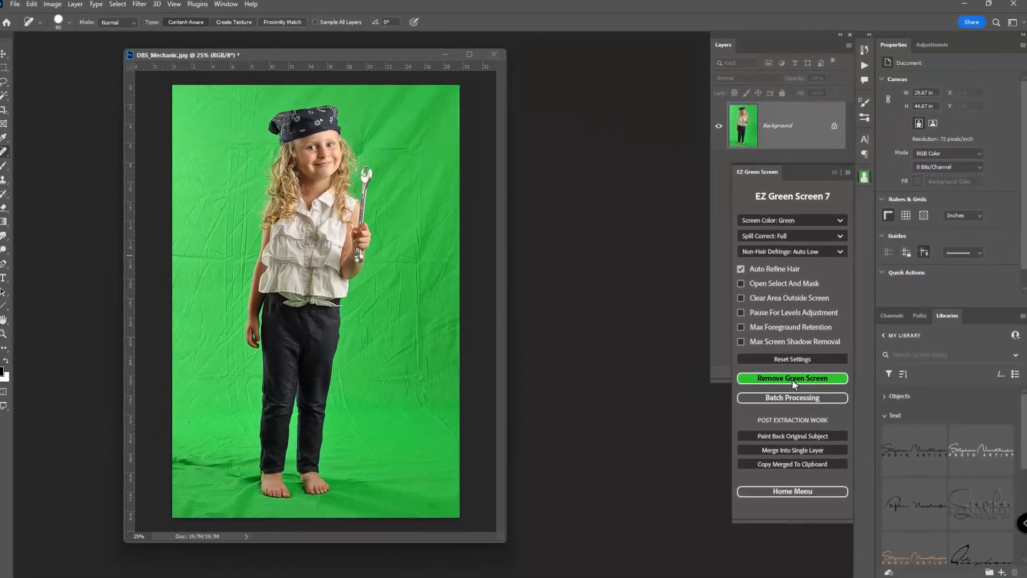
left_click(793, 378)
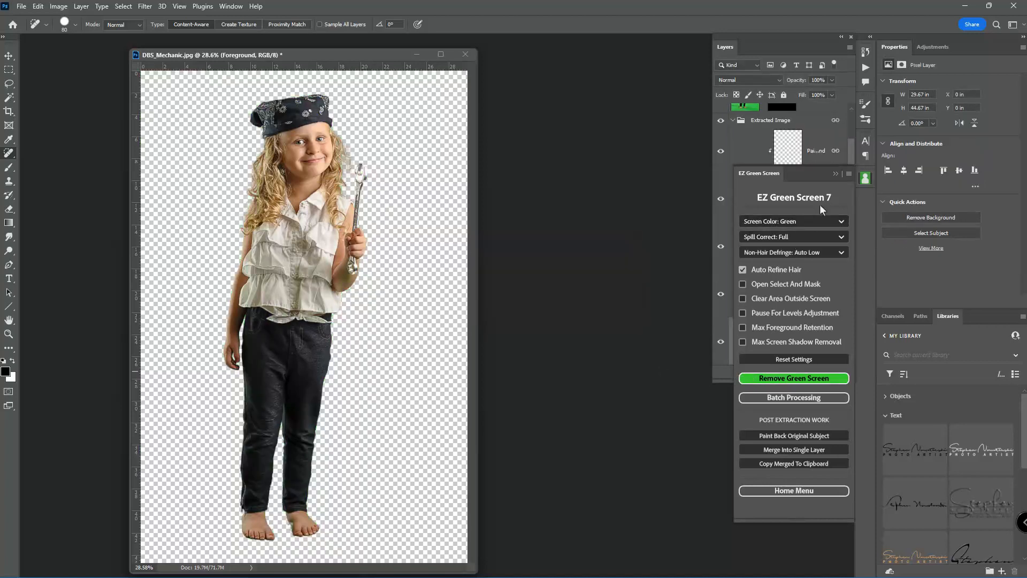
left_click(838, 174)
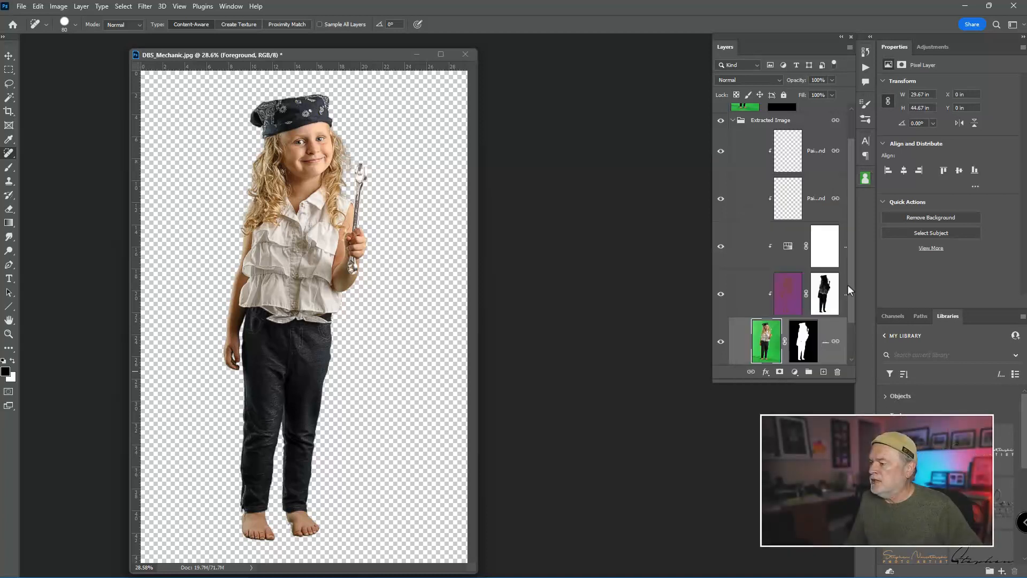
Examine the extracted hair edges up close and compare them with the purple spill-correction layer hidden and shown.
left_click_drag(852, 284, 861, 319)
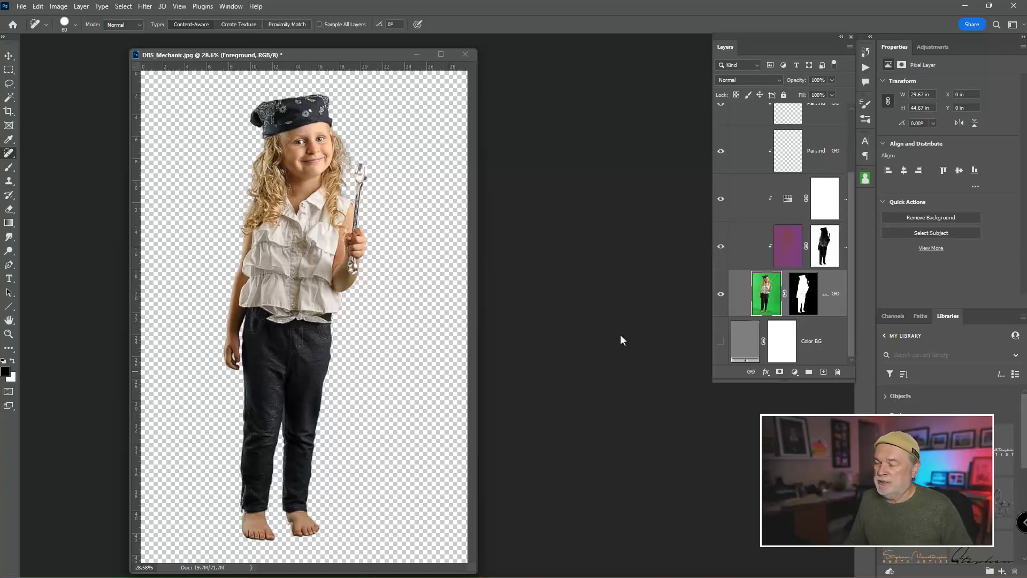
scroll(251, 155, "up", 4)
scroll(287, 225, "up", 3)
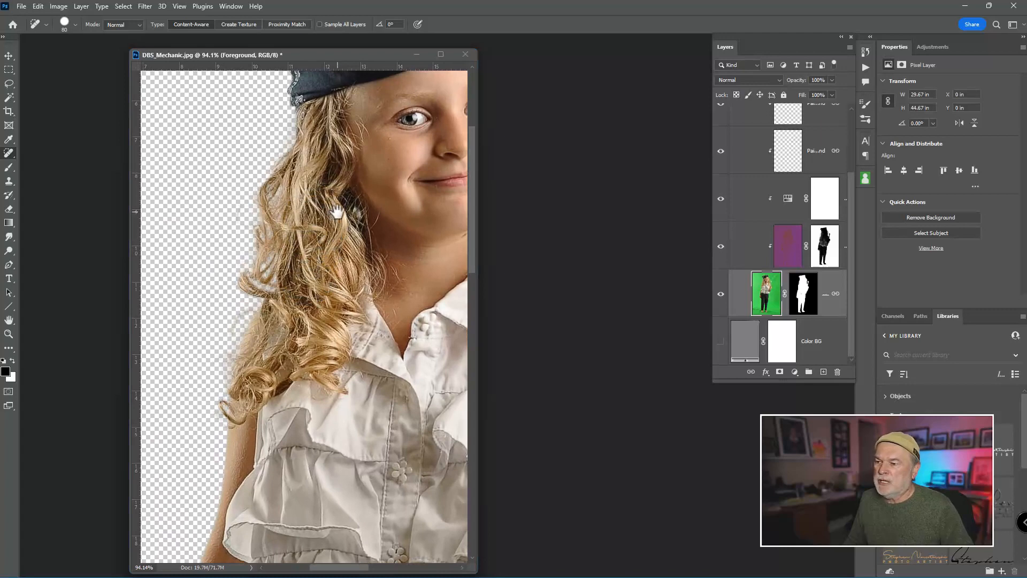
left_click_drag(337, 212, 201, 264)
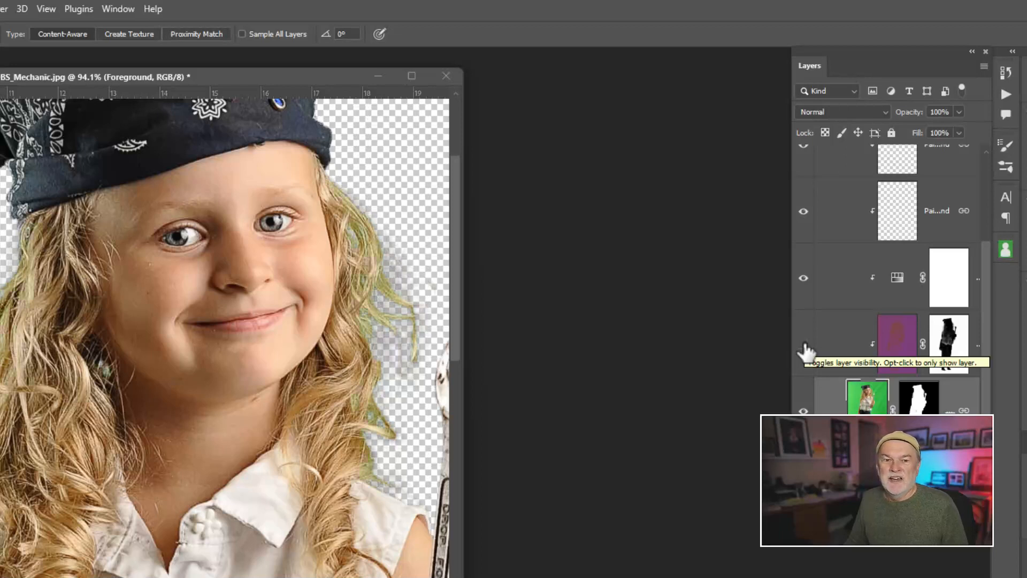
left_click(804, 347)
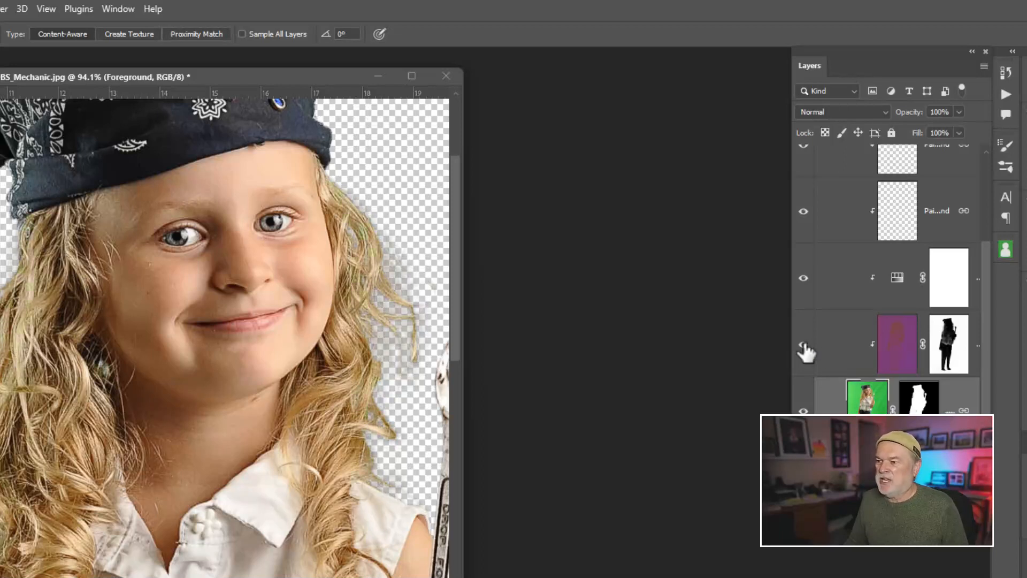
left_click(803, 346)
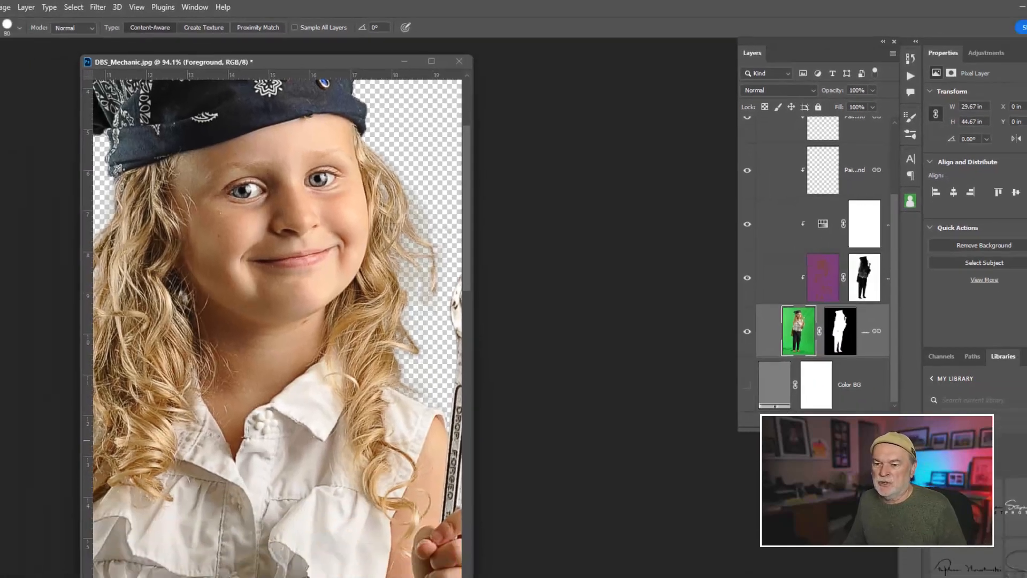
Stamp the visible extracted girl onto a new layer above the Original Image layer.
double_click(9, 321)
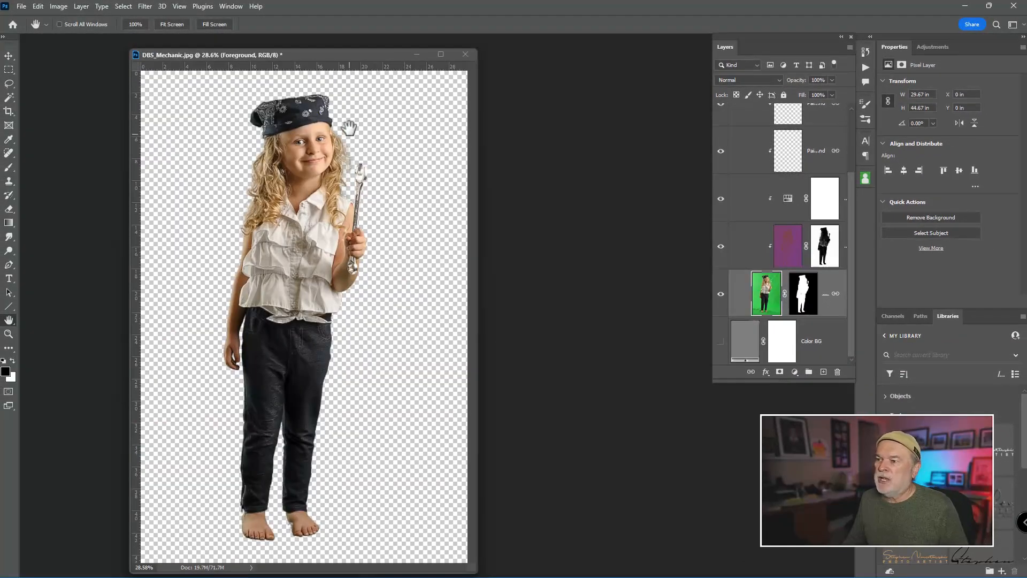
left_click_drag(342, 57, 413, 55)
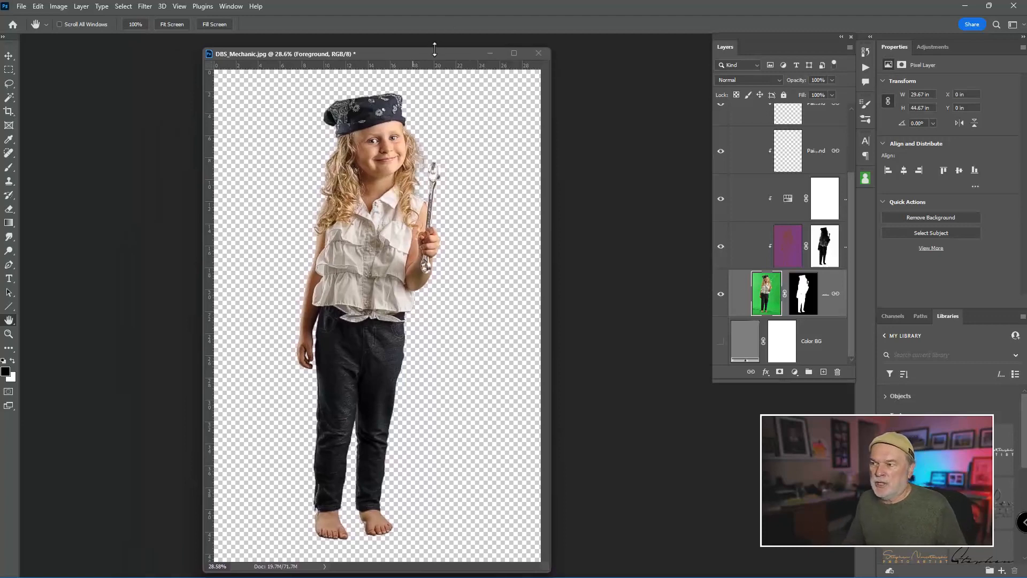
left_click_drag(425, 56, 489, 58)
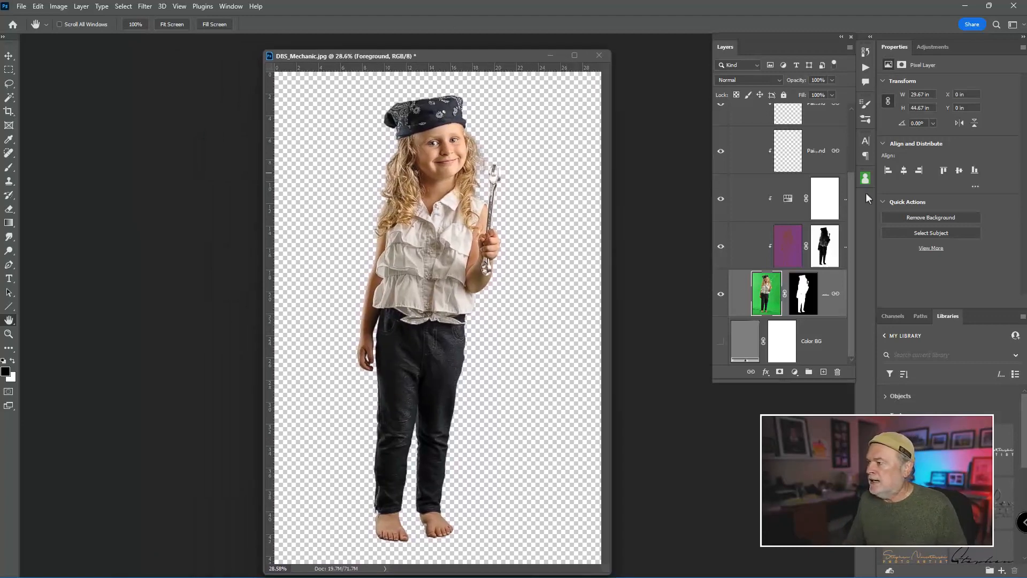
scroll(851, 198, "up", 3)
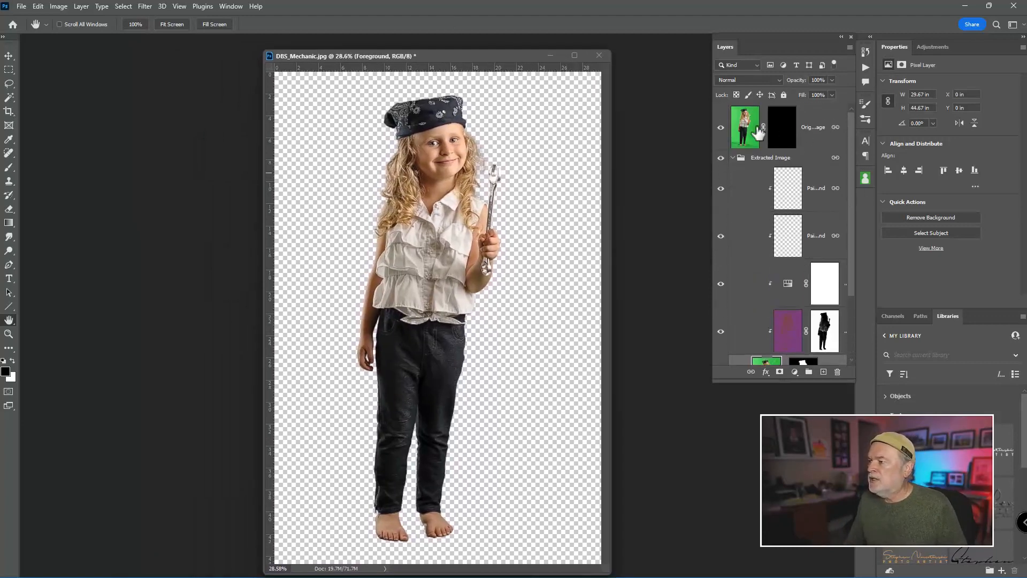
left_click(743, 131)
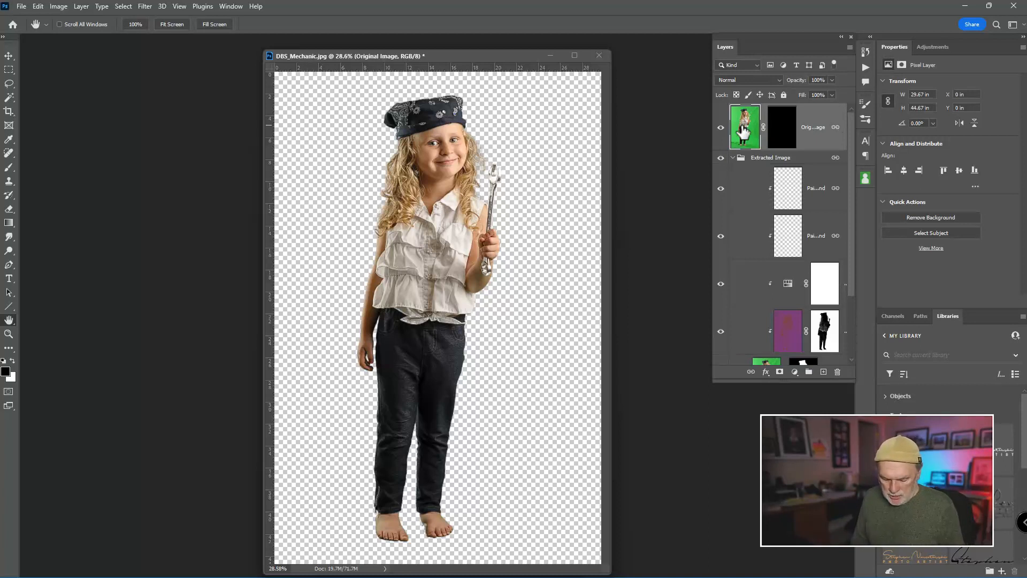
key("ctrl+j")
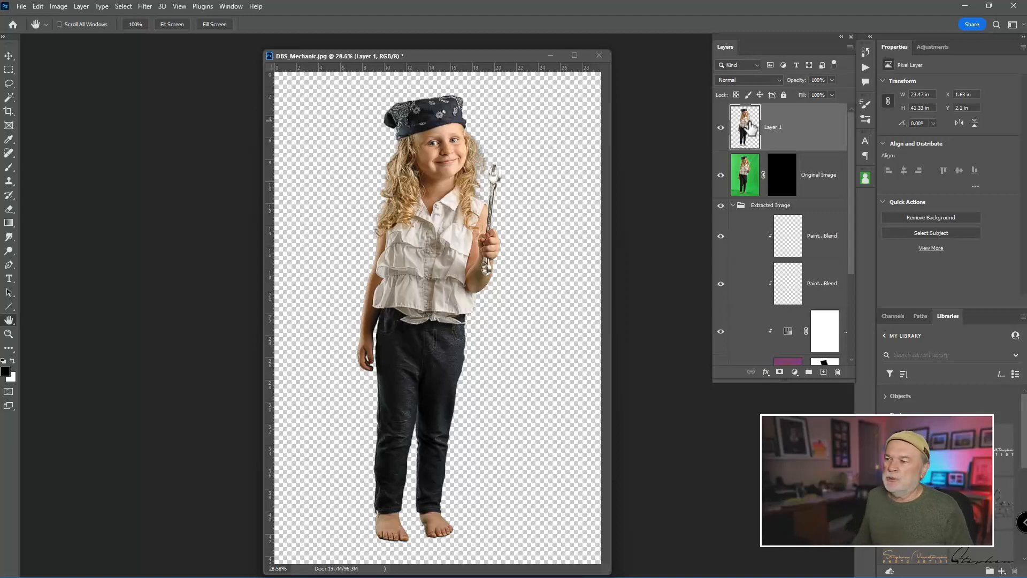
Open DBS_Born_To_Ride.psd from the Sample Files folder and enlarge its window to show the whole picture.
left_click_drag(525, 56, 582, 52)
double_click(220, 141)
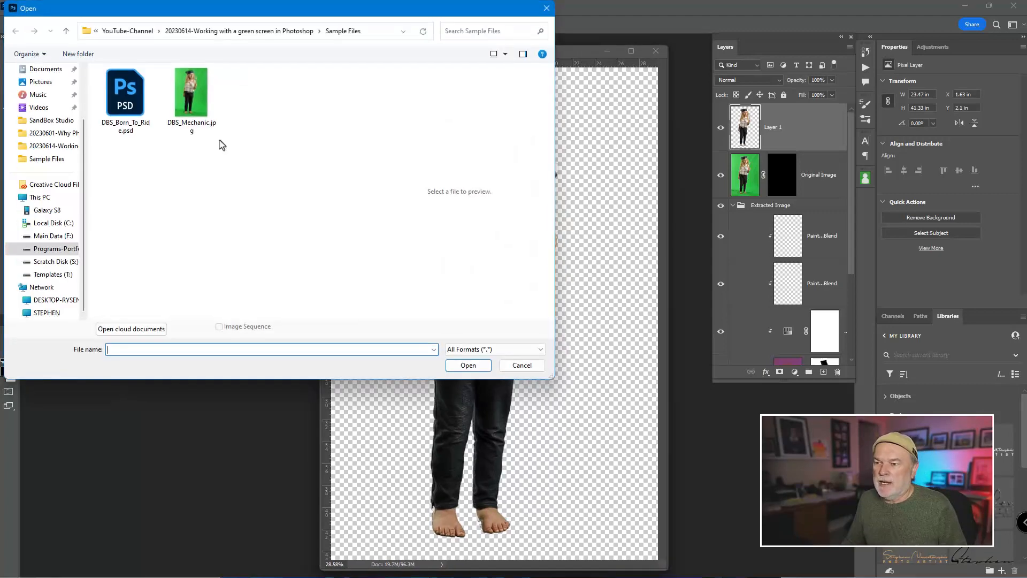
left_click(125, 106)
double_click(125, 107)
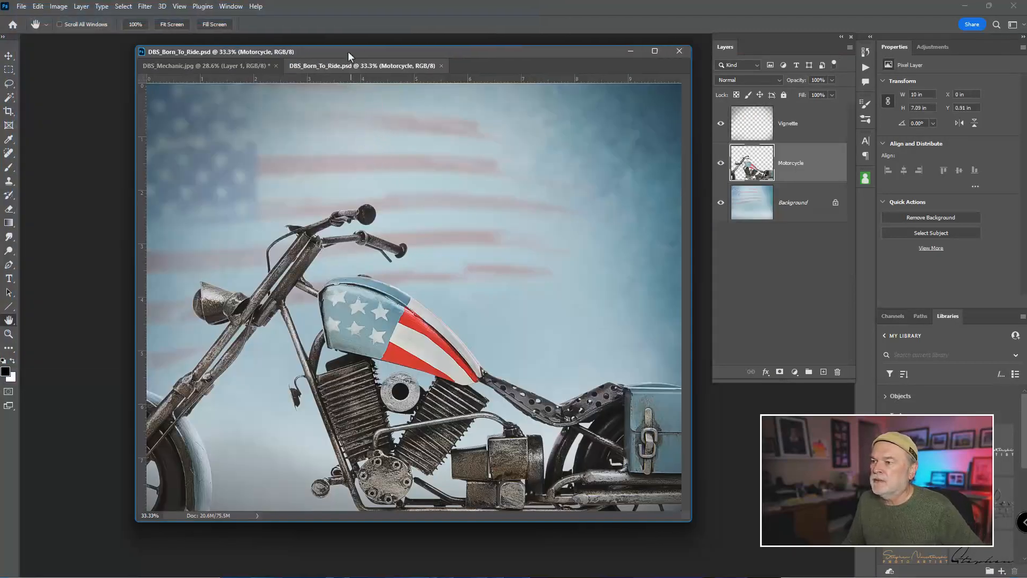
left_click_drag(363, 50, 315, 48)
left_click_drag(648, 515, 677, 545)
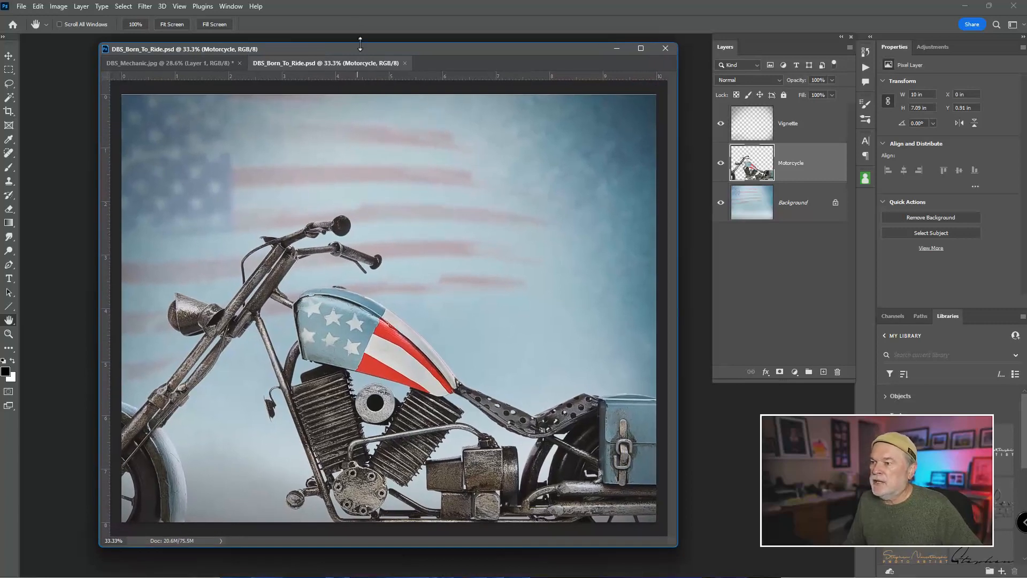
left_click_drag(360, 53, 337, 52)
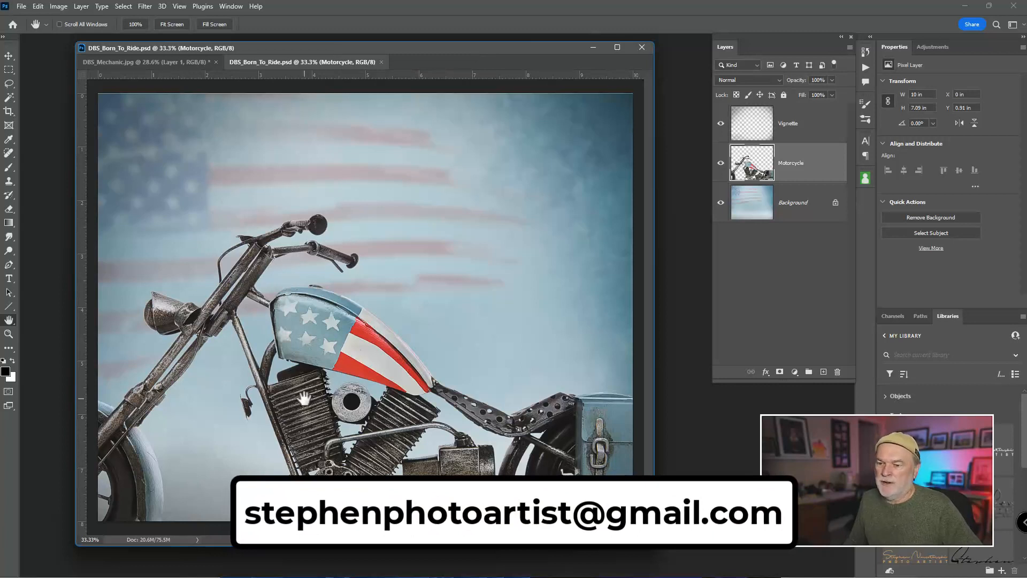
Compare the motorcycle picture with and without the Vignette layer, and leave that layer hidden.
left_click(738, 127)
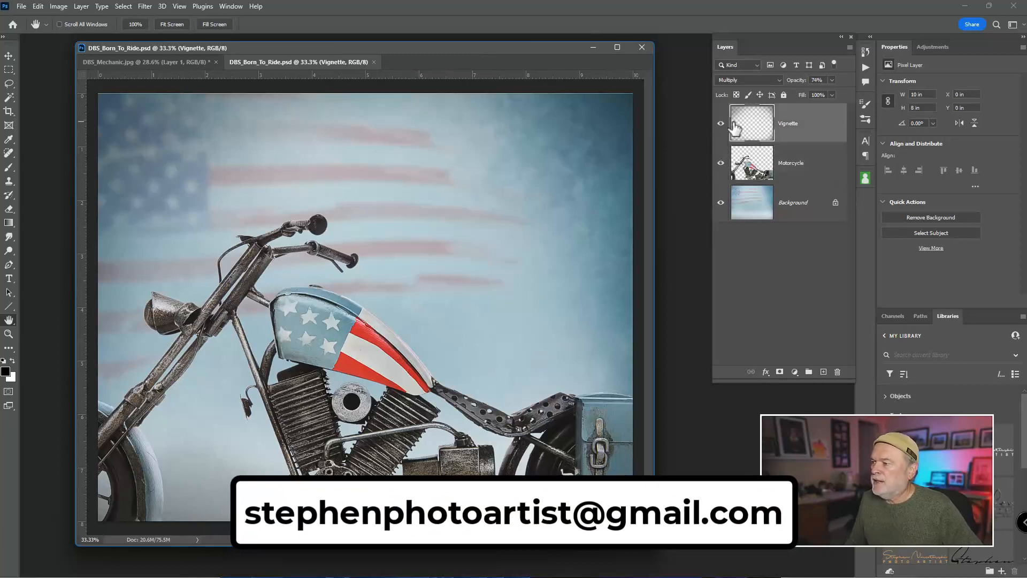
left_click(720, 123)
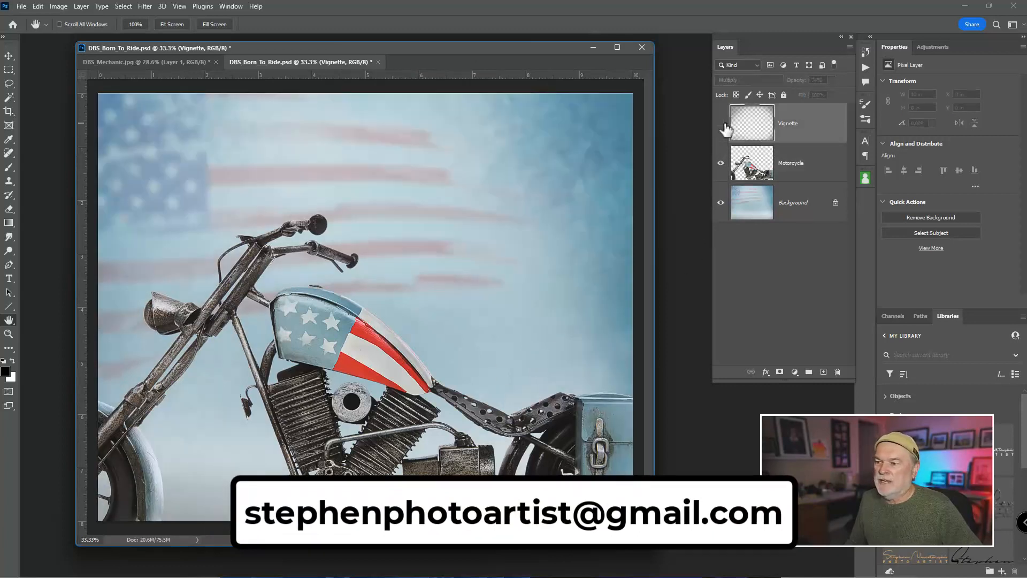
left_click(720, 123)
left_click(720, 124)
Examine what the Motorcycle and Background layers contain by hiding and showing each of them.
left_click(738, 170)
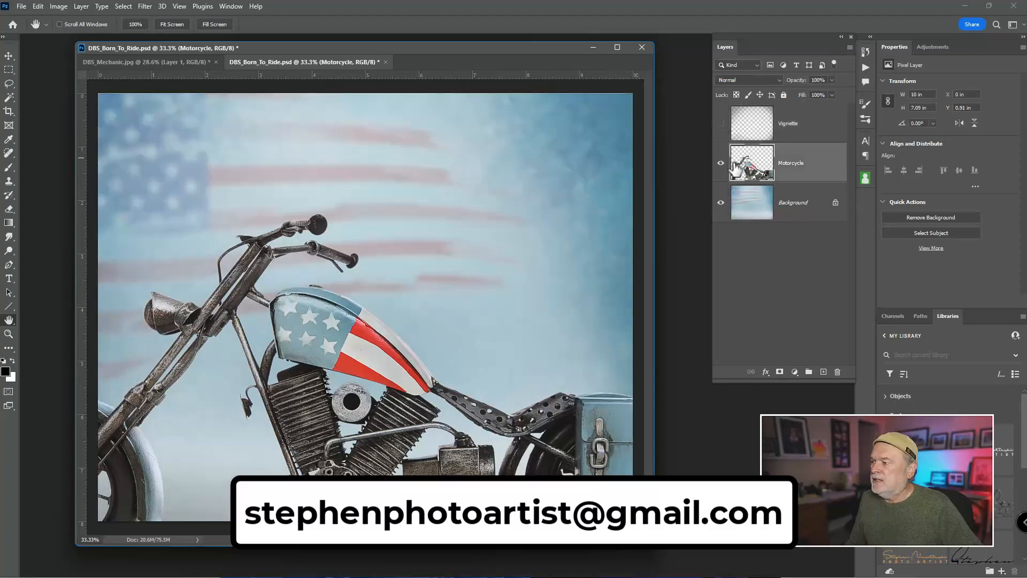
left_click(721, 166)
left_click(720, 165)
left_click(721, 167)
left_click(721, 167)
left_click(721, 167)
left_click(720, 167)
left_click(735, 212)
left_click(720, 203)
left_click(720, 202)
left_click(720, 203)
left_click(721, 202)
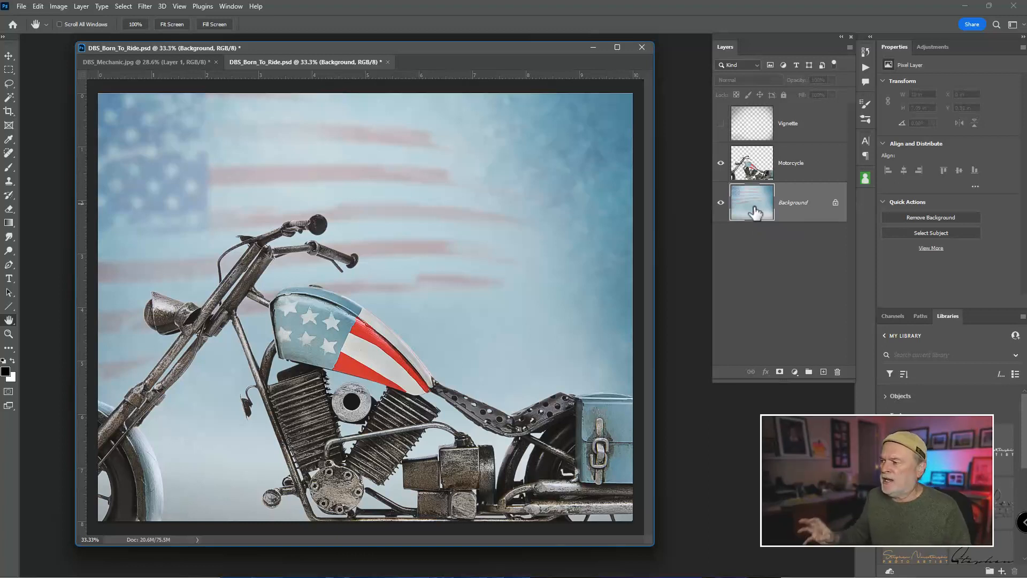
Copy the stamped girl layer from DBS_Mechanic.jpg into DBS_Born_To_Ride.psd, directly above the Background layer.
left_click(759, 163)
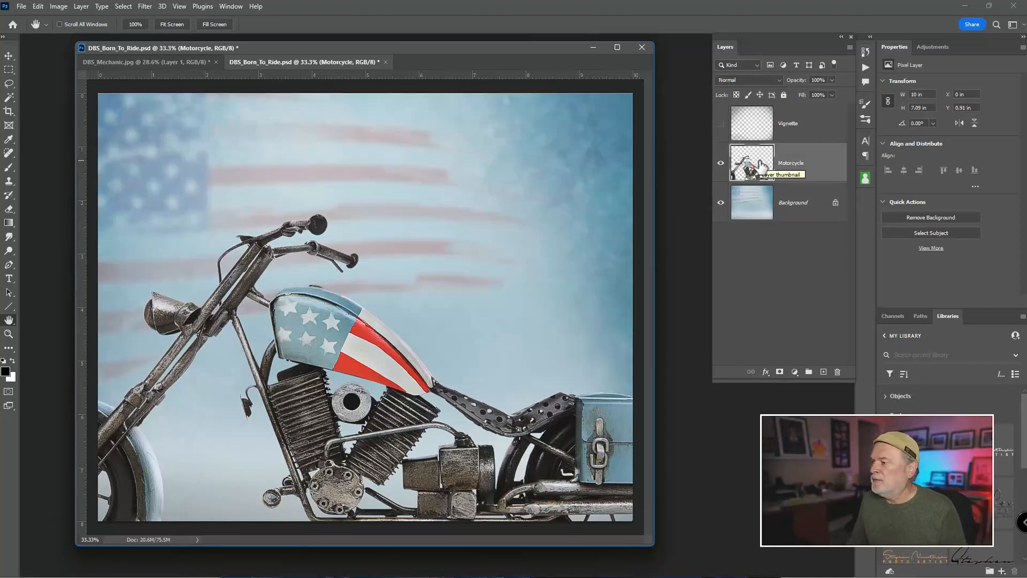
left_click(748, 207)
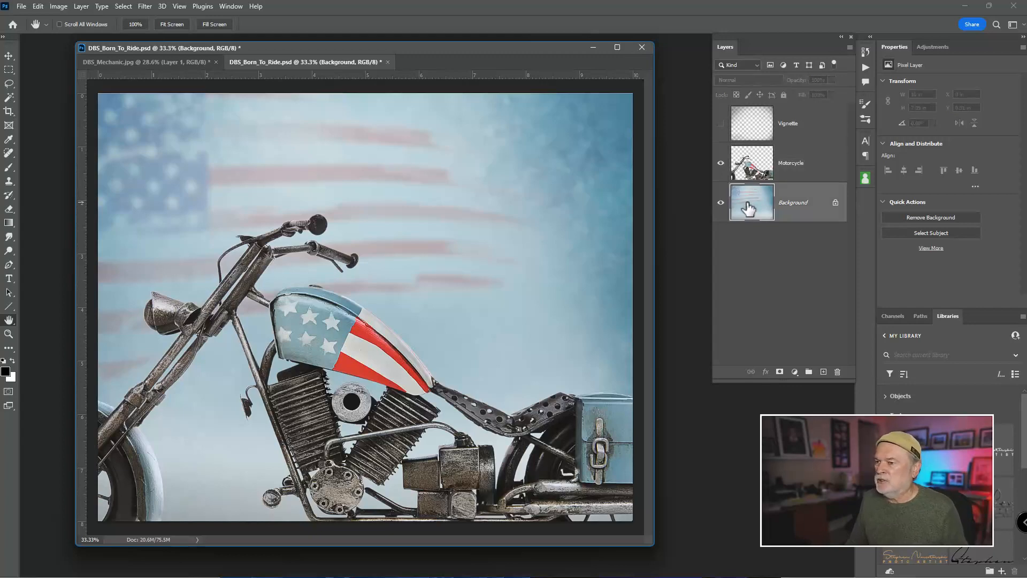
left_click(182, 63)
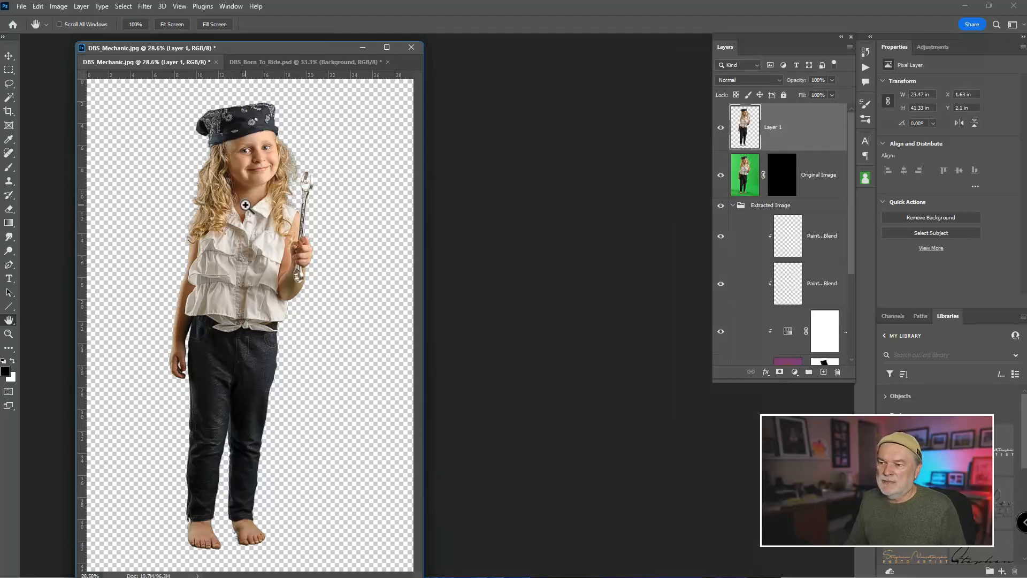
key("v")
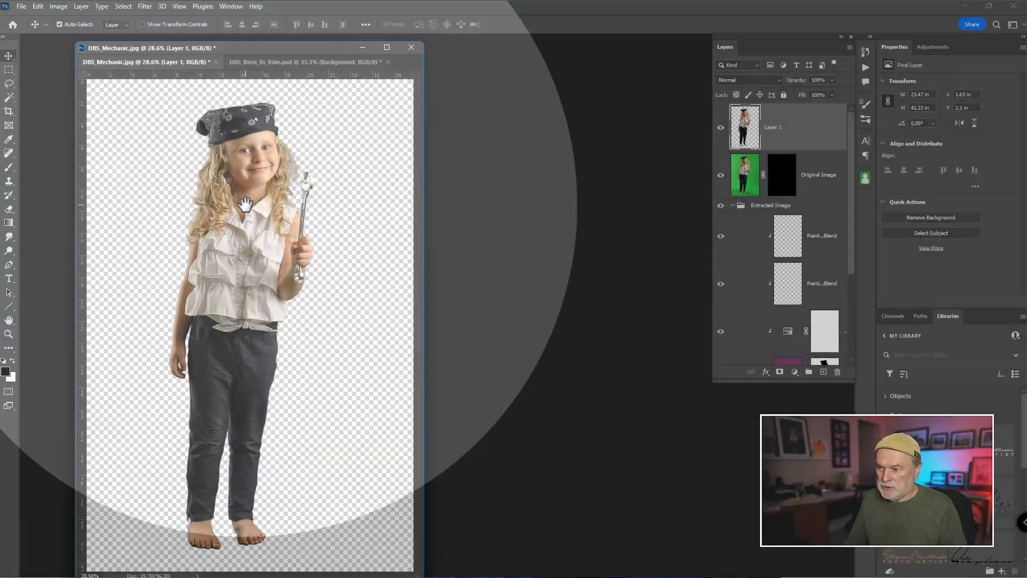
left_click_drag(248, 267, 338, 144)
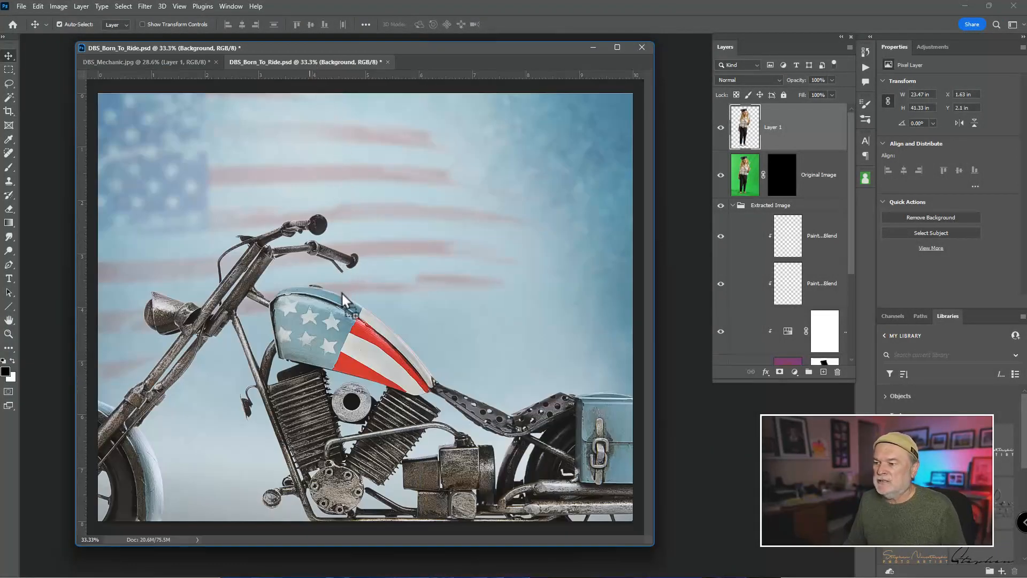
left_click_drag(341, 291, 341, 293)
Scale the girl to about 93% with Free Transform and place her behind the motorcycle between its tank and seat.
key("ctrl+t")
left_click_drag(335, 239, 343, 317)
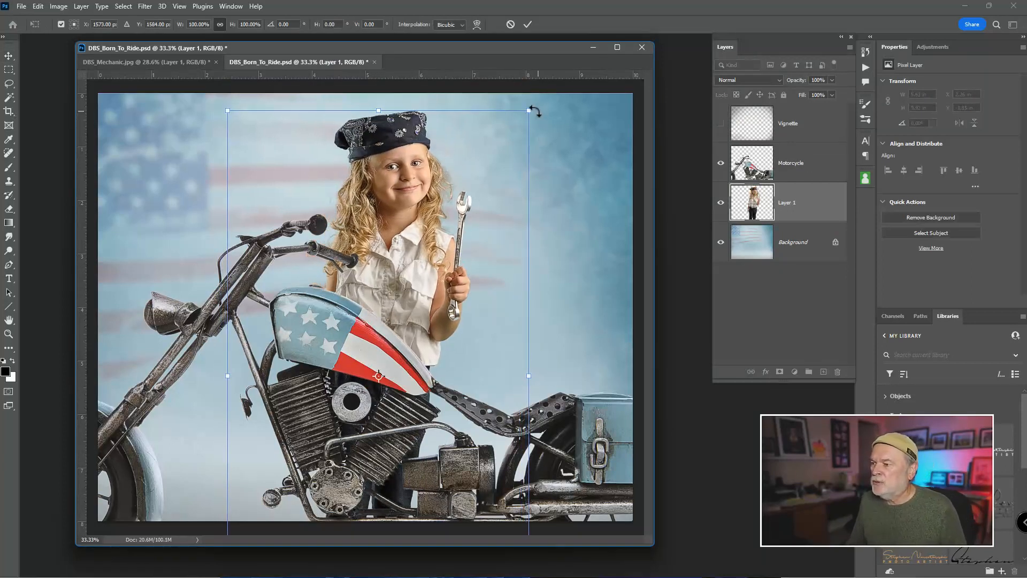
left_click_drag(529, 111, 506, 145)
left_click_drag(403, 262, 475, 258)
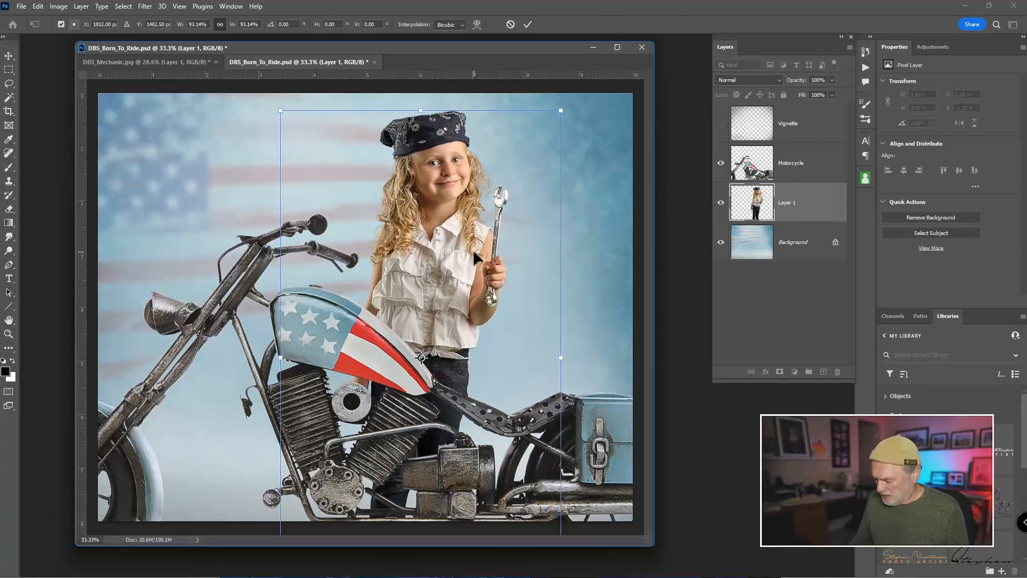
key("Return")
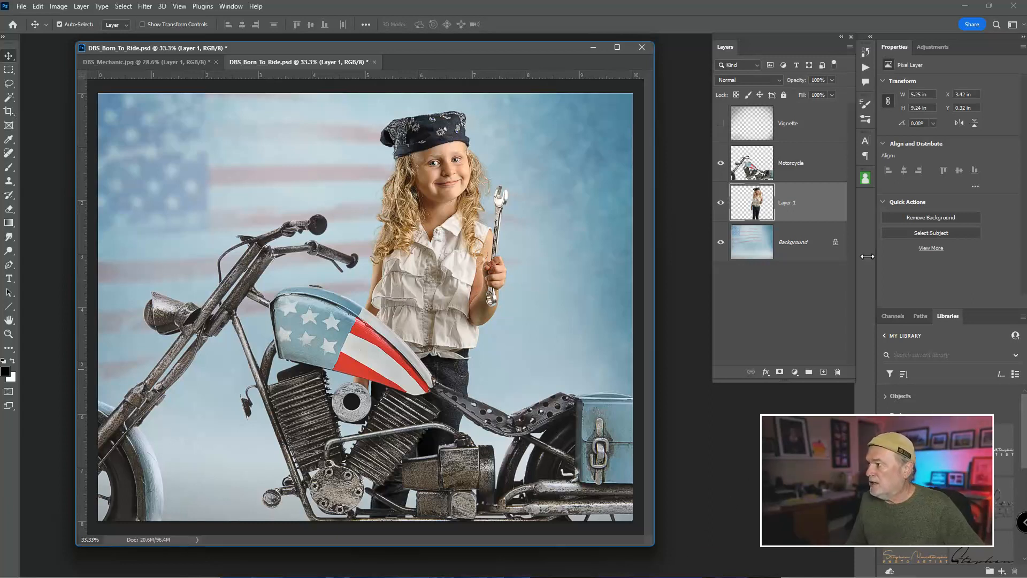
Switch to the web browser, view the EZ Green Screen product offers and open the plugin's tutorials.
left_click(965, 7)
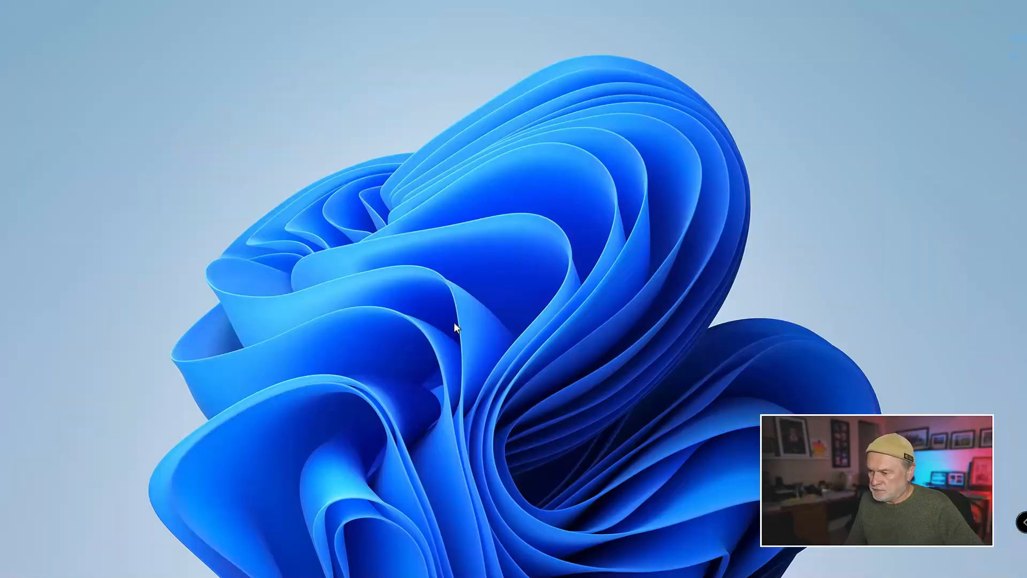
left_click(348, 567)
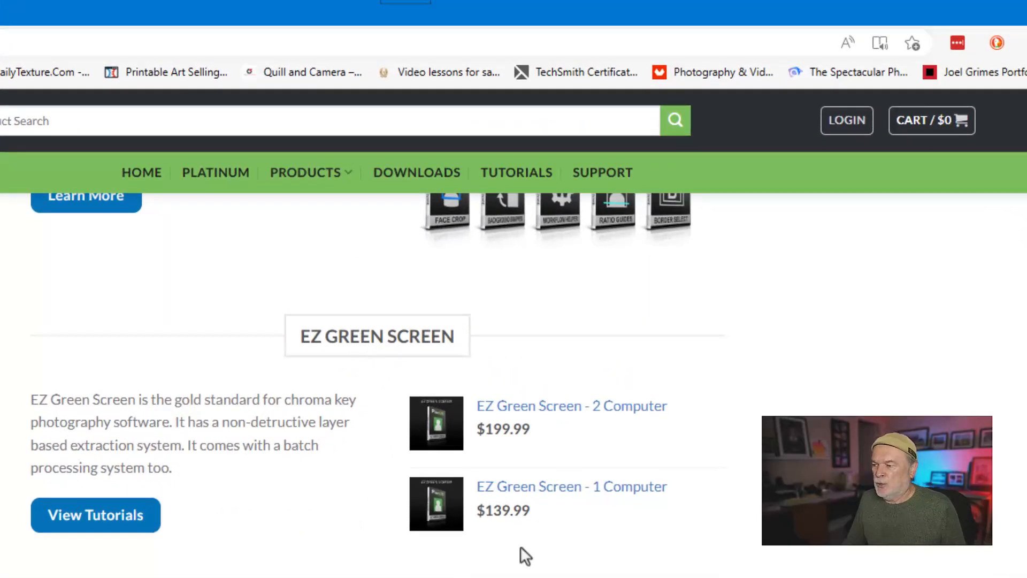
left_click(500, 537)
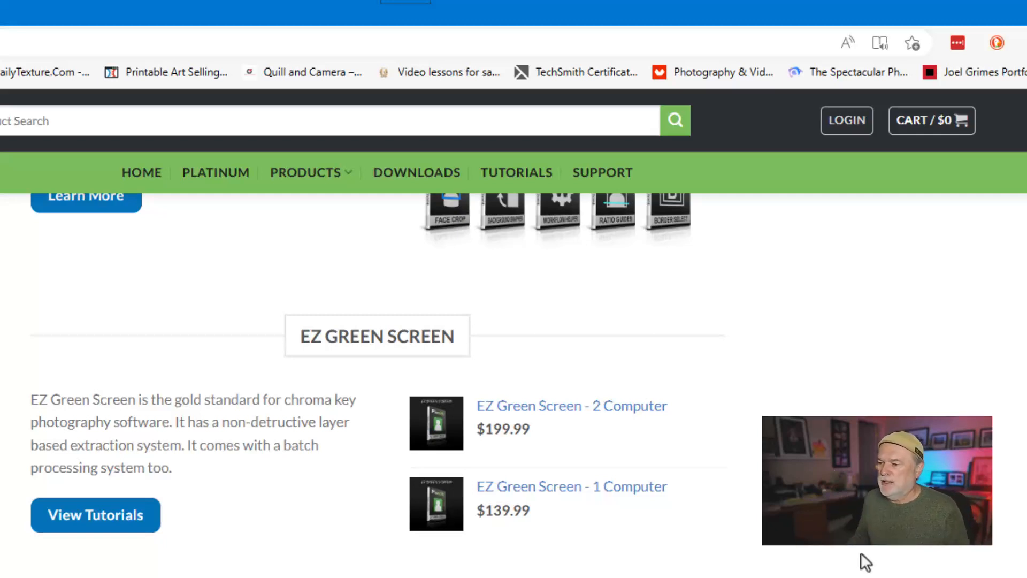
left_click(117, 524)
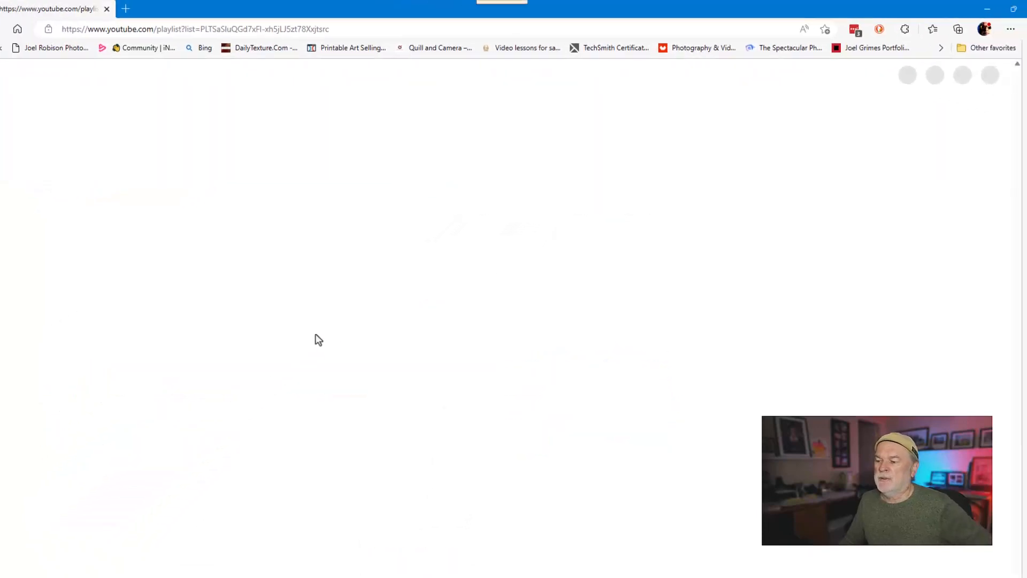